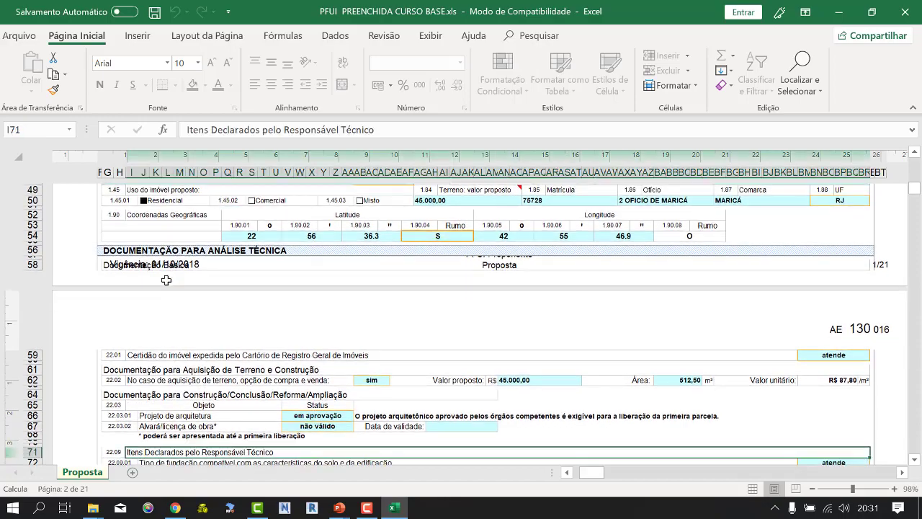
Review the technical analysis documentation section, including the land purchase data, project status and the items declared by the technical responsible
key(Down)
key(Down)
key(Down)
key(Down)
key(Down)
key(Down)
key(Down)
key(Down)
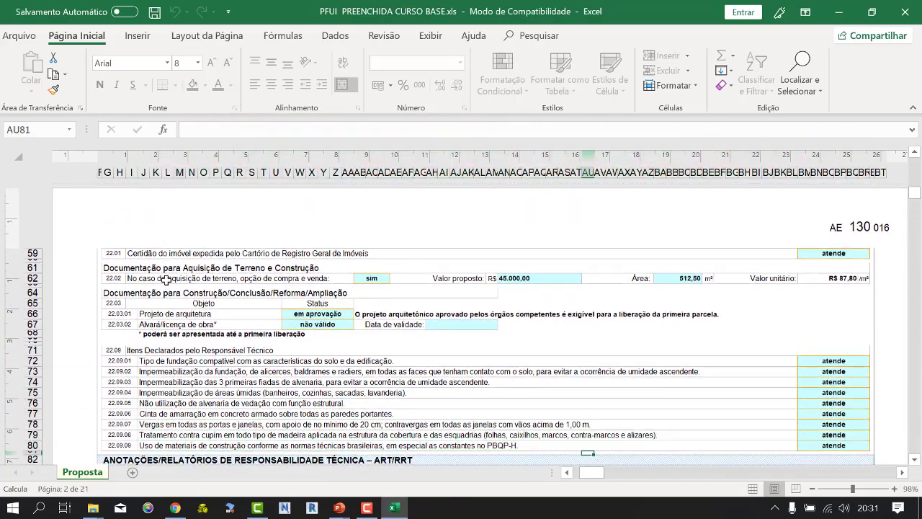
key(Down)
key(Down)
key(Down)
key(Down)
key(Down)
key(Down)
key(Down)
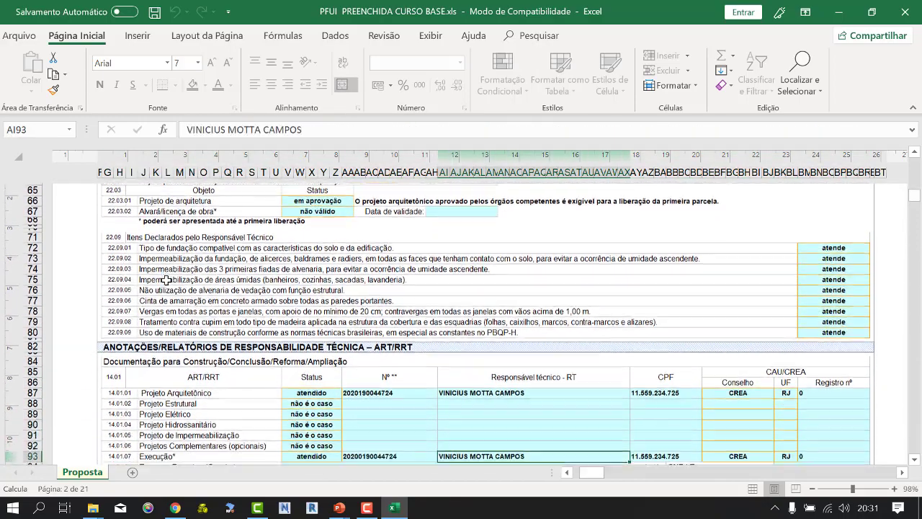
Examine the ART/RRT responsibility table for the architectural project and execution, including the status, technician and CPF columns
key(Up)
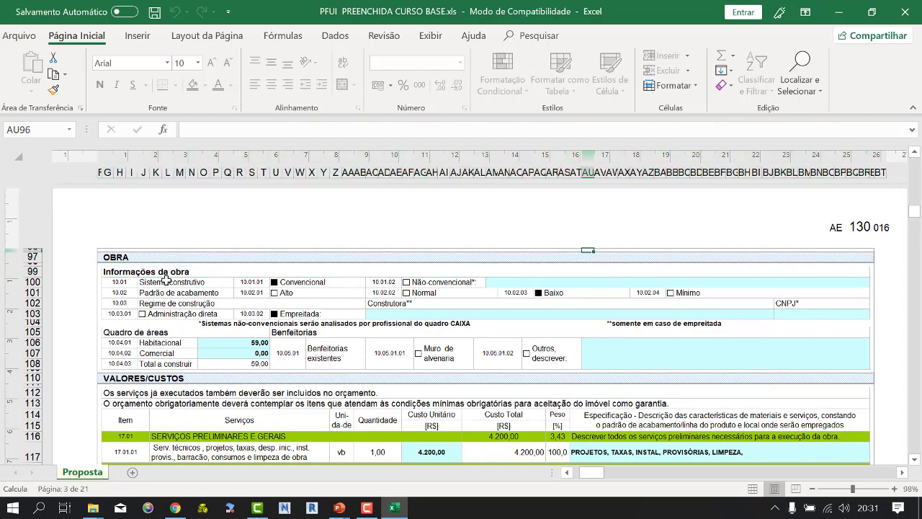
key(Up)
key(Up)
key(Up)
key(Up)
key(Up)
key(Up)
key(Up)
key(Up)
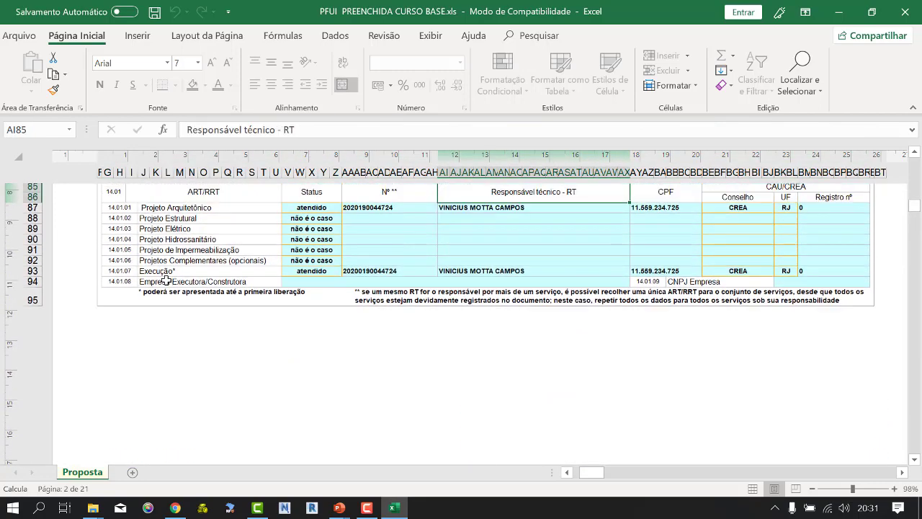
key(Up)
key(Down)
key(Down)
key(Left)
key(Right)
key(Right)
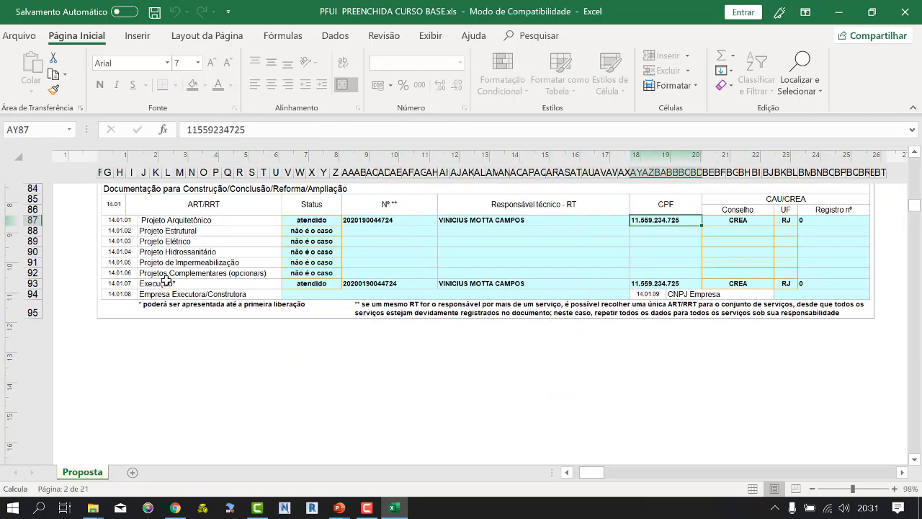
key(Right)
Review the OBRA section covering construction system, finishing standard, construction regime, area table and existing improvements
key(Down)
key(Down)
key(Down)
key(Down)
key(Down)
key(Down)
key(Down)
key(Down)
key(Down)
key(Down)
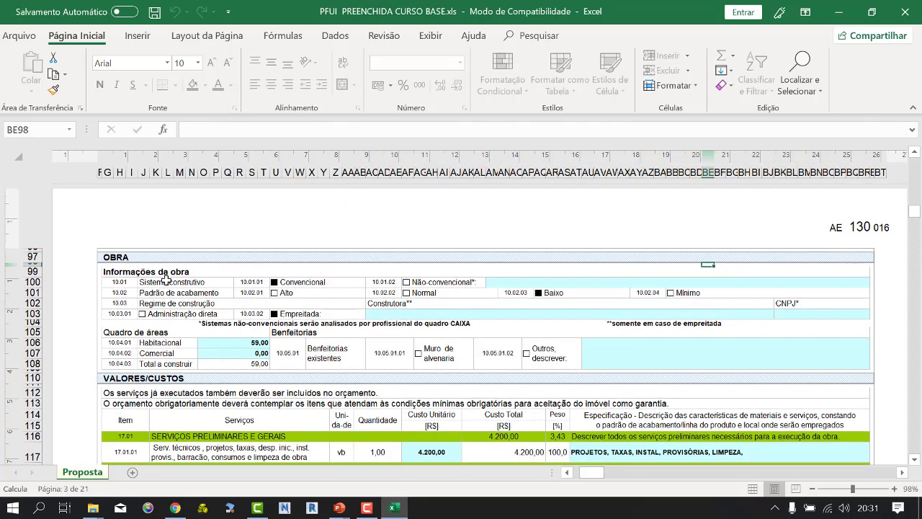
key(Down)
key(Down)
key(Down)
key(Down)
key(Down)
key(Down)
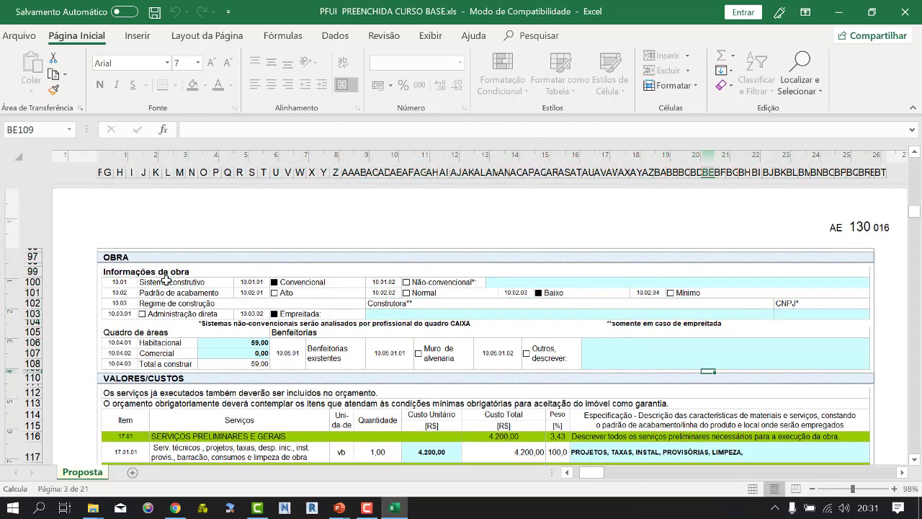
Review the VALORES/CUSTOS budget from the preliminary services through INFRAESTRUTURA to the first SUPRAESTRUTURA items
key(Down)
key(Down)
key(Down)
key(Down)
key(Down)
key(Down)
key(Down)
key(Down)
key(Down)
key(Down)
key(Down)
key(Down)
key(Down)
key(Down)
key(Down)
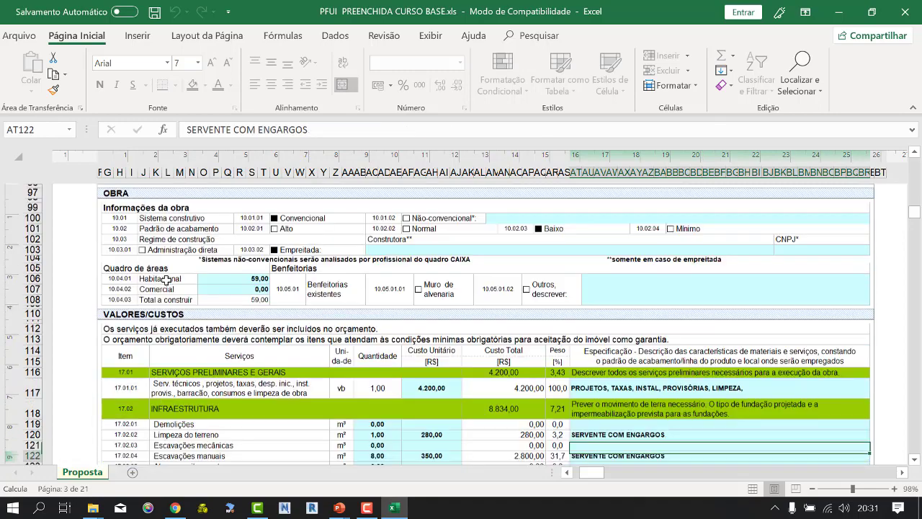
key(Down)
key(Down)
key(Down)
key(Down)
key(Down)
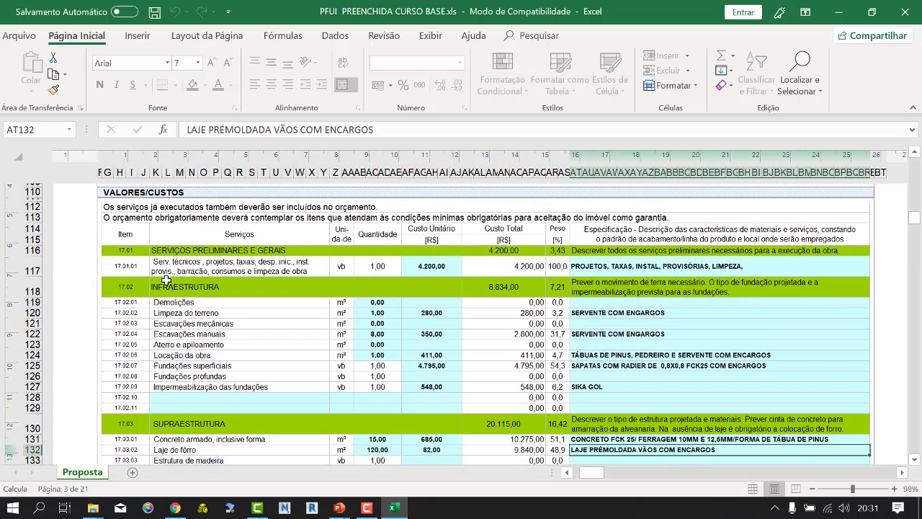
key(Down)
key(Down)
Inspect the quantity, cost and weight cells of the reinforced concrete and manual excavation budget items
key(Left)
key(Left)
key(Left)
key(Up)
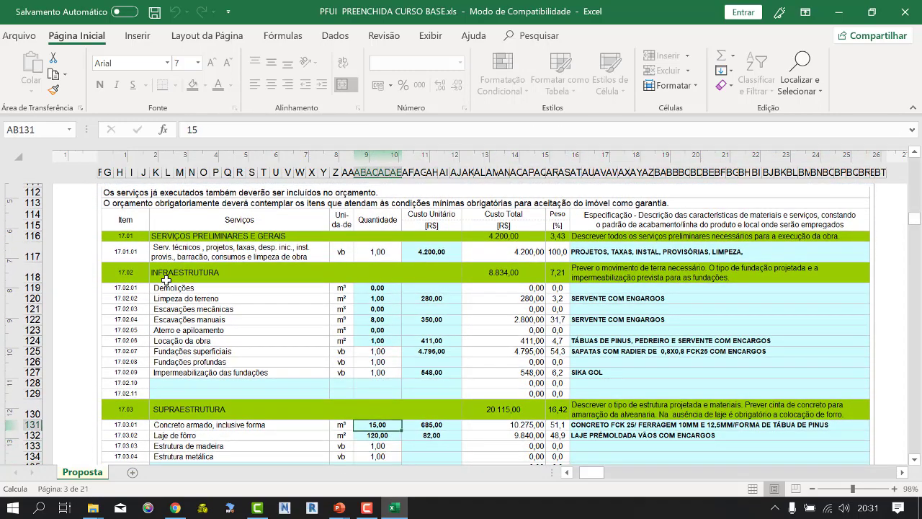
key(Up)
key(Up)
key(Up)
key(Right)
key(Right)
key(Right)
key(Right)
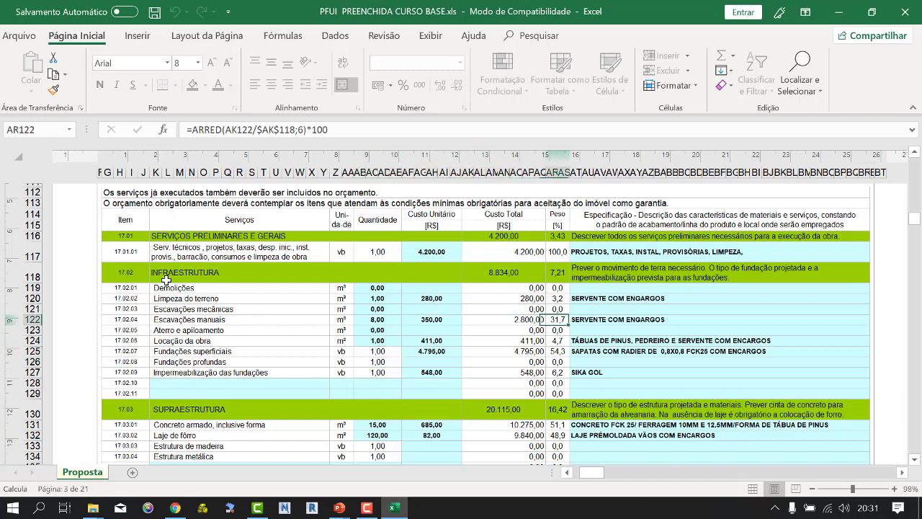
Review the SUPRAESTRUTURA budget items and the start of PAREDES E PAINEIS with their material specifications
key(Down)
key(Down)
key(Down)
key(Down)
key(Down)
key(Down)
key(Down)
key(Down)
key(Down)
key(Down)
key(Down)
key(Down)
key(Down)
key(Down)
key(Down)
key(Down)
key(Down)
key(Down)
key(Down)
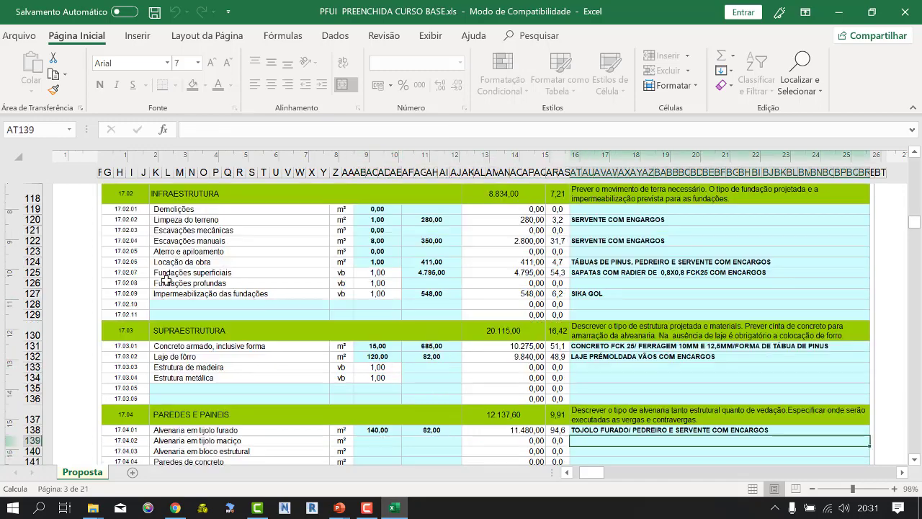
Review the remaining PAREDES E PAINEIS items, the ESQUADRIAS doors and windows, and the start of VIDROS E PLÁSTICOS
key(Down)
key(Down)
key(Down)
key(Down)
key(Down)
key(Down)
key(Down)
key(Down)
key(Down)
key(Down)
key(Down)
key(Down)
key(Down)
key(Down)
key(Down)
key(Down)
key(Down)
key(Down)
key(Down)
key(Down)
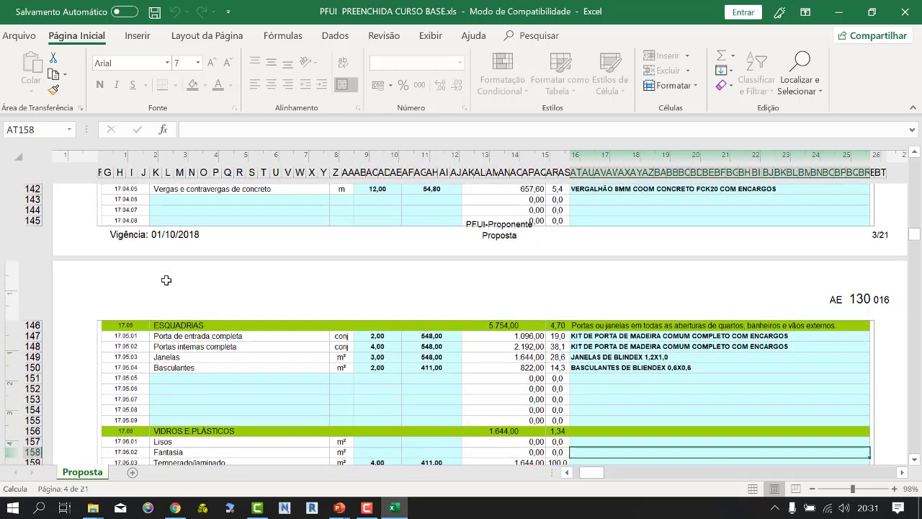
Review the glass, COBERTURAS and IMPERMEABILIZAÇÕES budget items with their quantities, costs and specifications
key(Down)
key(Down)
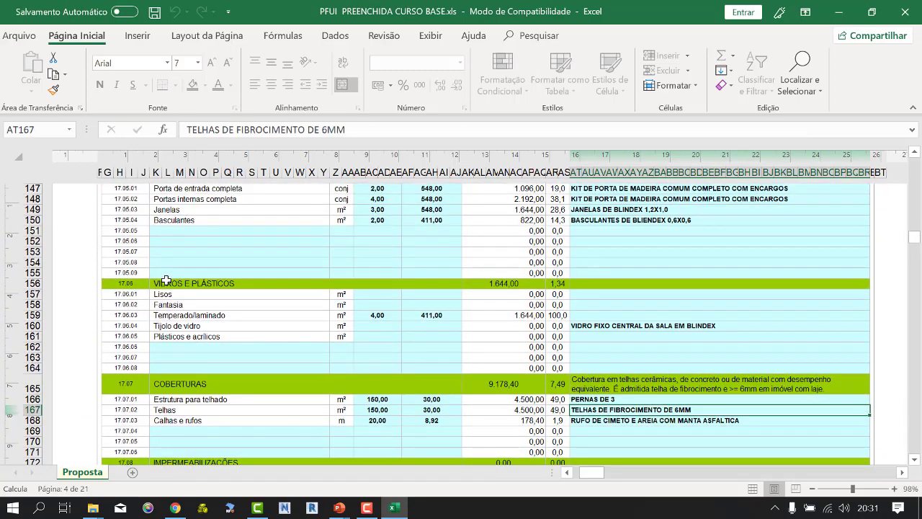
key(Down)
key(Down)
key(Down)
key(Down)
key(Down)
key(Down)
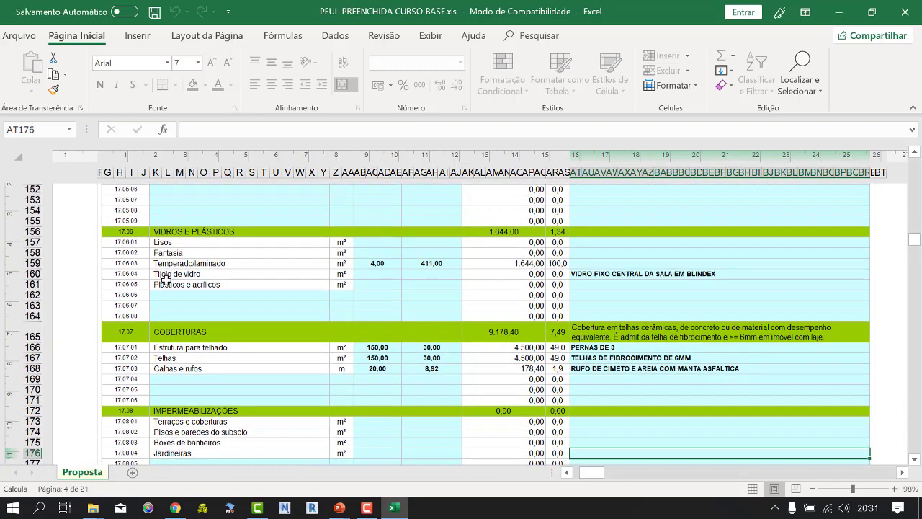
Review the 17.09 plaster and tile covering items and the FORROS gypsum ceiling entry
key(Down)
key(Down)
key(Down)
key(Down)
key(Down)
key(Down)
key(Down)
key(Down)
key(Down)
key(Down)
key(Down)
key(Down)
key(Down)
key(Down)
key(Down)
key(Down)
key(Down)
key(Down)
key(Down)
key(Down)
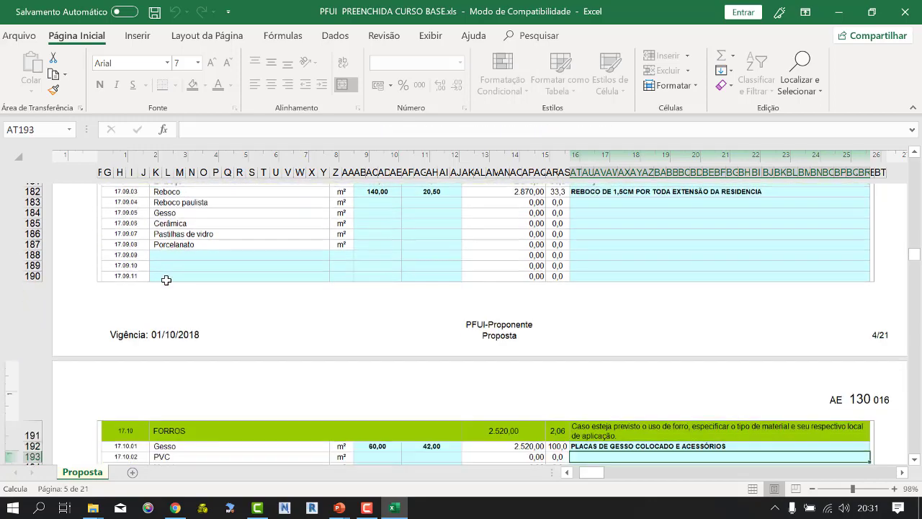
Review the REVESTIMENTOS EXTERNOS and PINTURA budget items with their quantities, unit costs and specifications
key(Down)
key(Down)
key(Down)
key(Down)
key(Down)
key(Down)
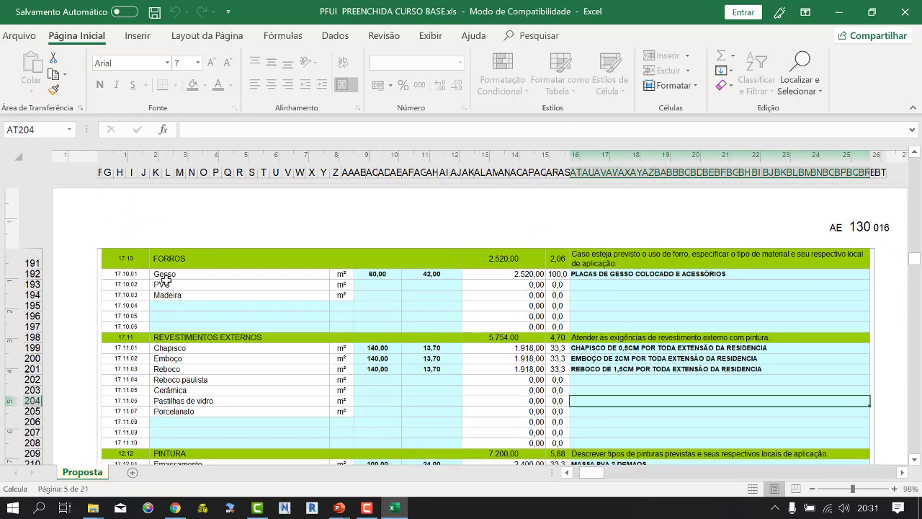
key(Down)
key(Down)
key(Down)
key(Down)
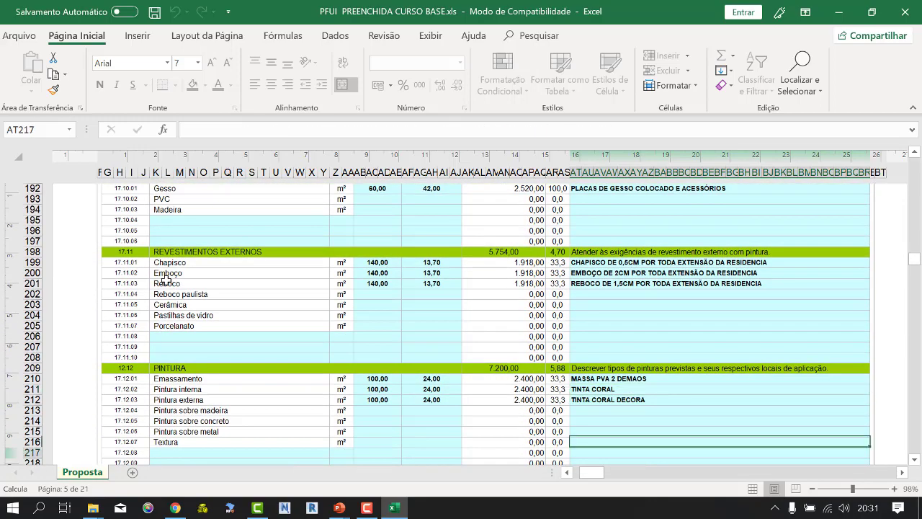
Review the PISOS and ACABAMENTOS budget items with their quantities, unit costs and specifications
key(Down)
key(Down)
key(Down)
key(Down)
key(Down)
key(Down)
key(Down)
key(Down)
key(Down)
key(Down)
key(Down)
key(Down)
key(Down)
key(Down)
key(Down)
key(Down)
key(Down)
key(Down)
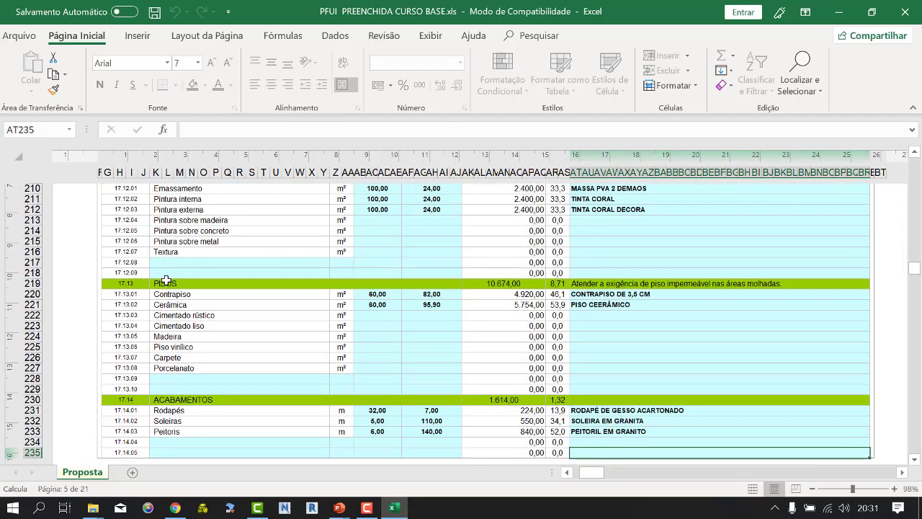
Review the INSTALAÇÕES ELÉTRICAS E TELEFÔNICAS items, the points-per-room table and the INSTALAÇÕES HIDRÁULICAS entries
key(Down)
key(Down)
key(Down)
key(Down)
key(Down)
key(Down)
key(Down)
key(Down)
key(Down)
key(Down)
key(Down)
key(Down)
key(Down)
key(Down)
key(Down)
key(Down)
key(Down)
key(Down)
key(Down)
key(Down)
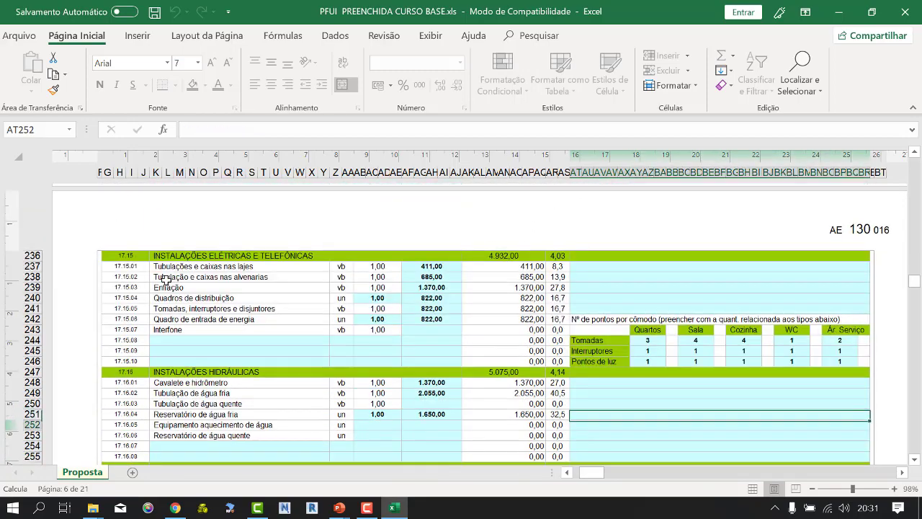
Review the remaining hydraulic items and the INSTALAÇÕES DE ESGOTO E ÁGUAS PLUVIAIS costs, capacities and materials
key(Down)
key(Down)
key(Down)
key(Down)
key(Down)
key(Down)
key(Down)
key(Down)
key(Down)
key(Down)
key(Down)
key(Down)
key(Down)
key(Down)
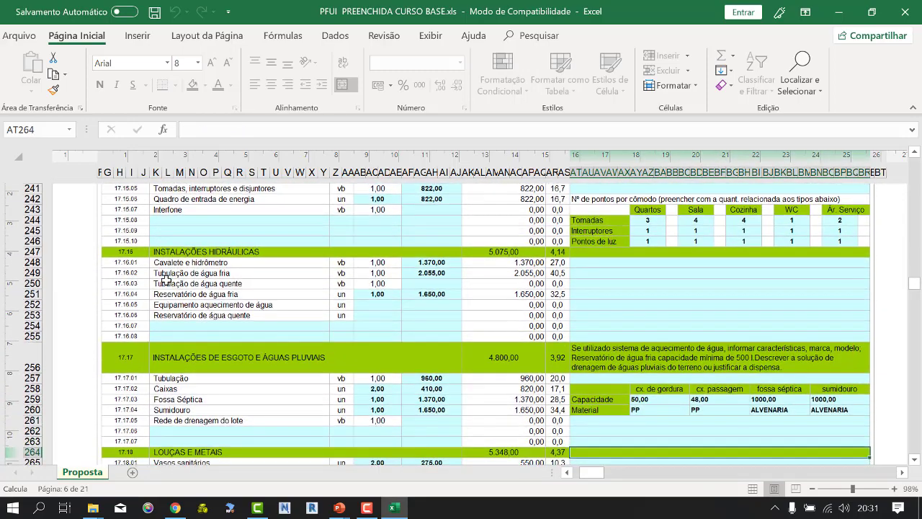
Review the COMPLEMENTOS and OUTROS SERVIÇOS items, the budget total and the cost per square metre
key(Down)
key(Down)
key(Down)
key(Down)
key(Down)
key(Down)
key(Down)
key(Down)
key(Down)
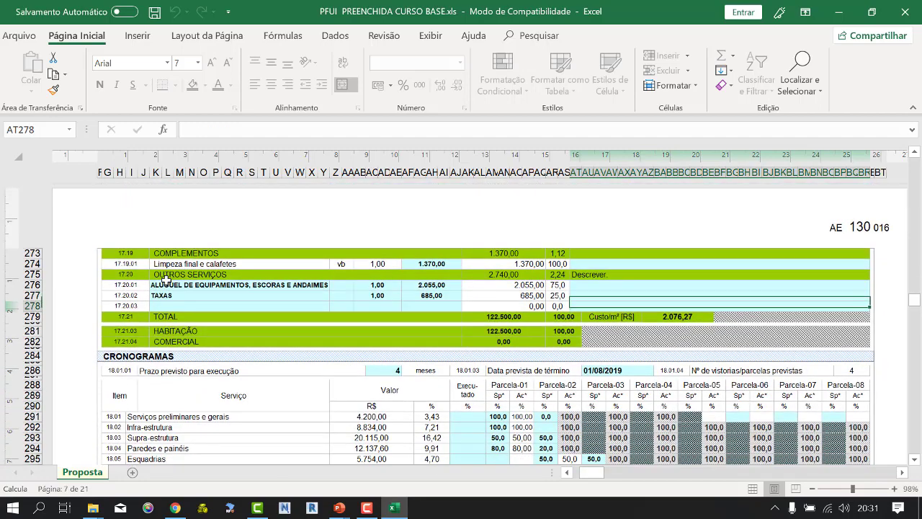
key(Down)
key(Down)
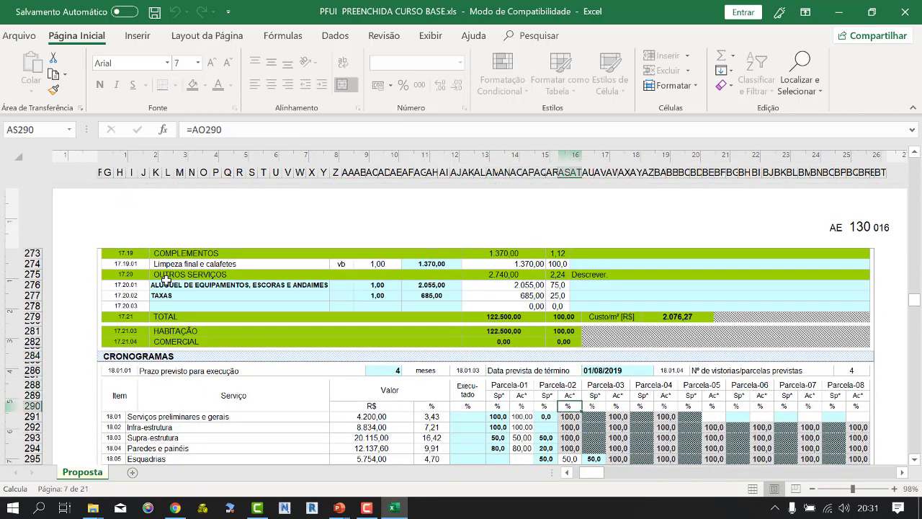
Examine the CRONOGRAMAS section's execution term, completion date and installment percentages for every service from 18.01 to 18.20
key(Down)
key(Down)
key(Down)
key(Down)
key(Down)
key(Down)
key(Down)
key(Down)
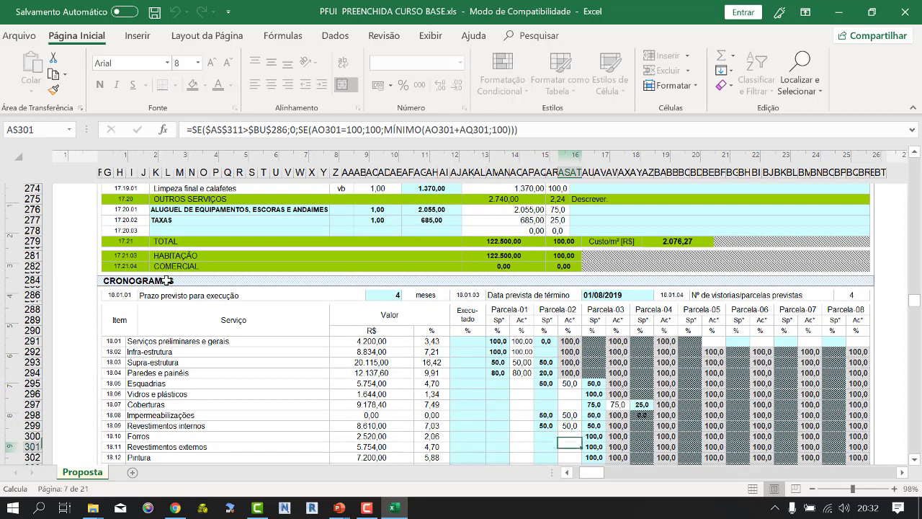
key(Down)
key(Down)
key(Down)
key(Down)
key(Down)
key(Down)
key(Down)
key(Down)
key(Down)
key(Down)
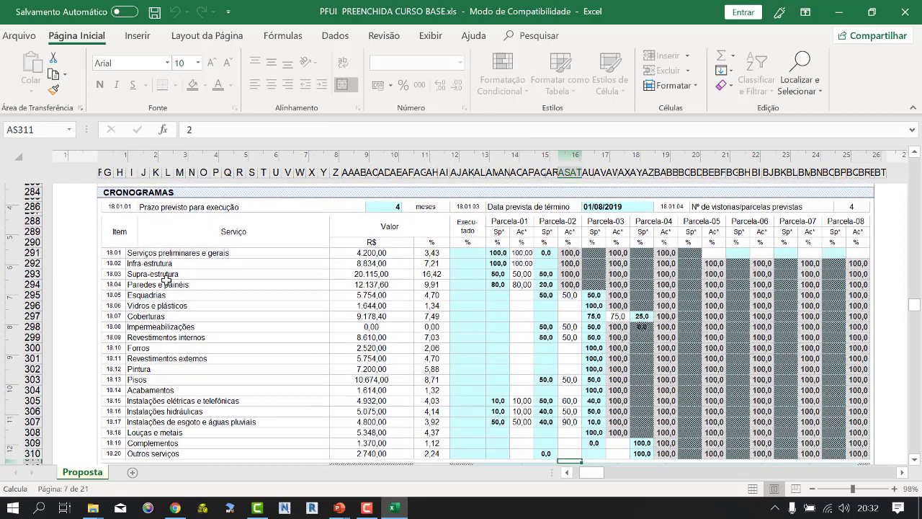
Inspect the Serviços preliminares e gerais row of the schedule across its first installment percentages
click(224, 254)
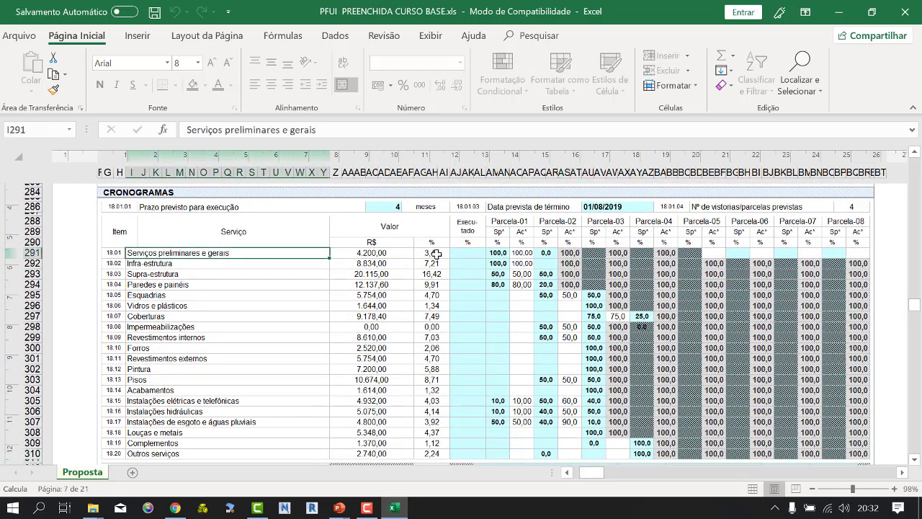
click(495, 255)
click(546, 256)
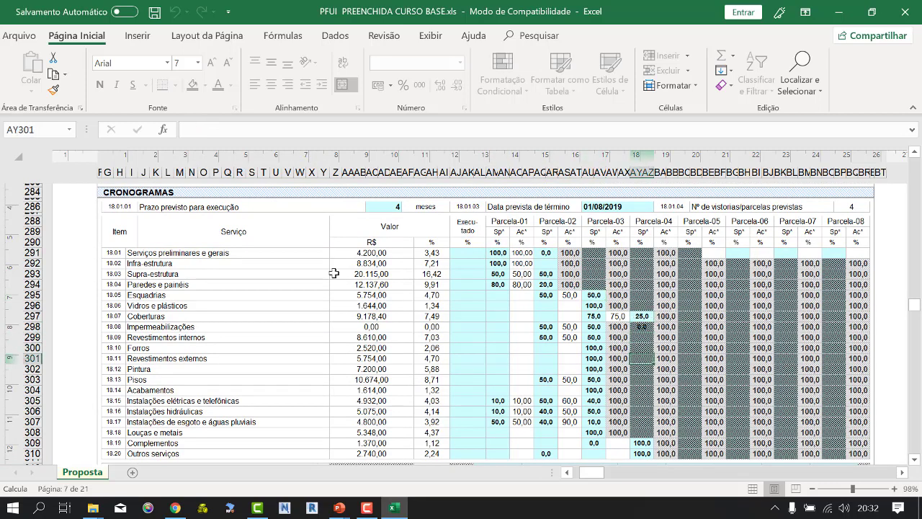
Examine the schedule's Totais rows with the simple and accumulated percentages and amounts per installment
key(Down)
key(Down)
key(Down)
key(Down)
key(Down)
key(Down)
key(Down)
key(Down)
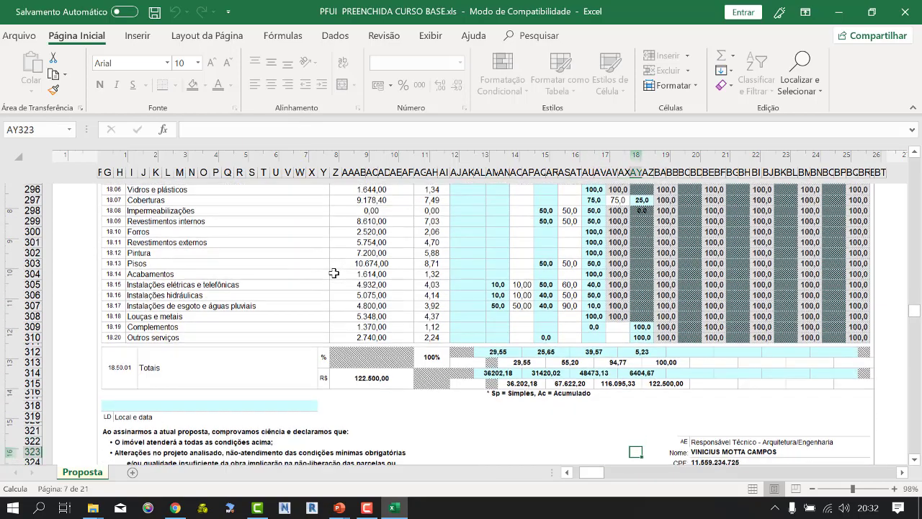
Check the area beyond the end of the form and review the closing declaration and Responsável Técnico block
key(ctrl+Down)
key(Down)
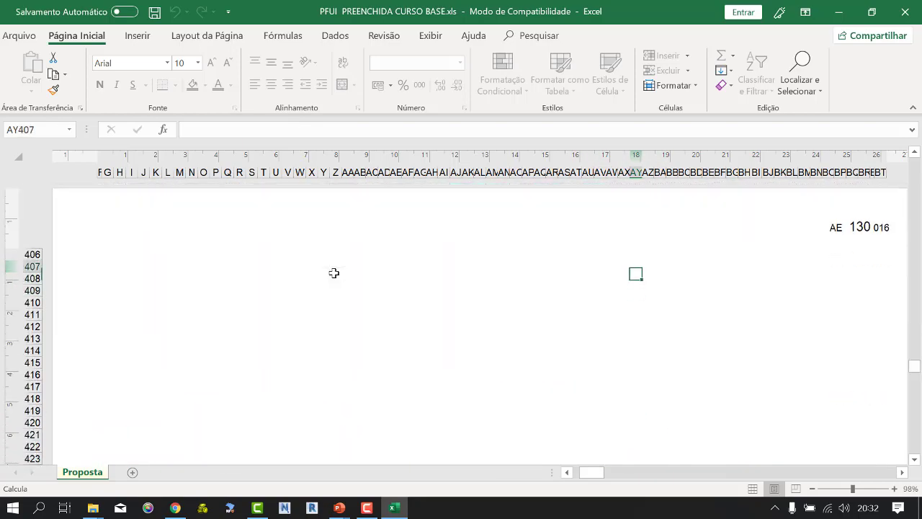
key(ctrl+Up)
key(Up)
key(Up)
key(Up)
key(Up)
key(Up)
key(Up)
key(Up)
key(Up)
key(Up)
key(Up)
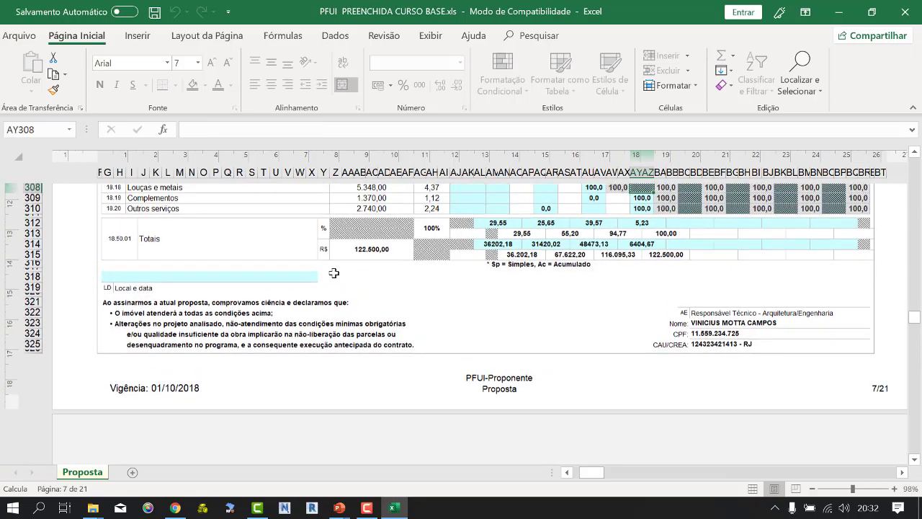
Recheck the CRONOGRAMAS service rows and installment percentages from the totals back up to the section heading
key(Up)
key(Up)
key(Up)
key(Up)
key(Up)
key(Up)
key(Up)
key(Up)
key(Up)
key(Up)
key(Up)
key(Up)
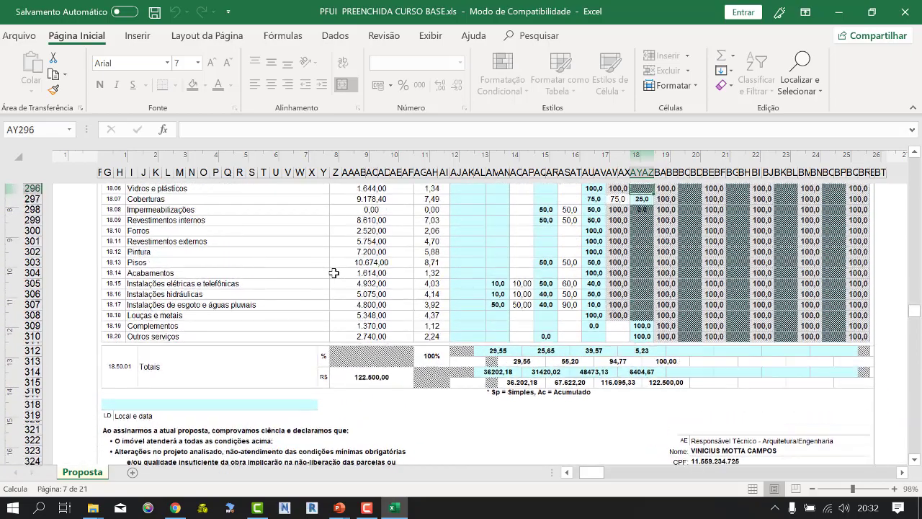
key(Up)
key(Up)
key(Up)
key(Up)
key(Up)
key(Up)
key(Up)
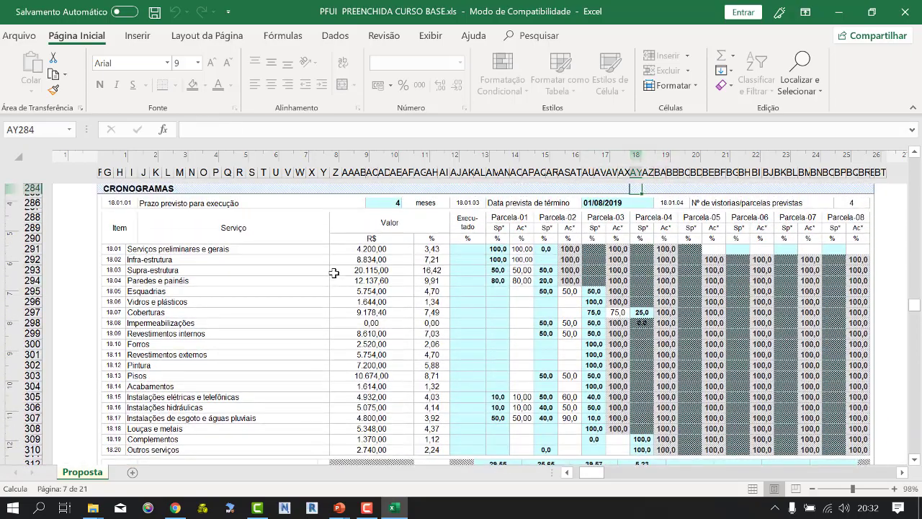
Look back over the budget total and the LOUÇAS E METAIS items with their quantities and unit costs
key(Up)
key(Up)
key(Up)
key(Up)
key(Up)
key(Up)
key(Up)
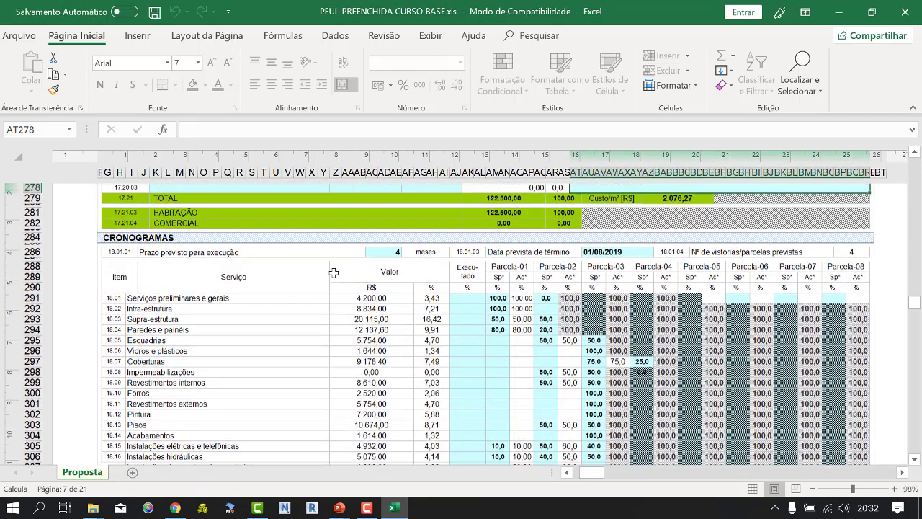
key(Up)
key(Up)
key(Up)
key(Up)
key(Up)
key(Up)
key(Up)
key(Up)
key(Up)
key(Up)
key(Up)
key(Up)
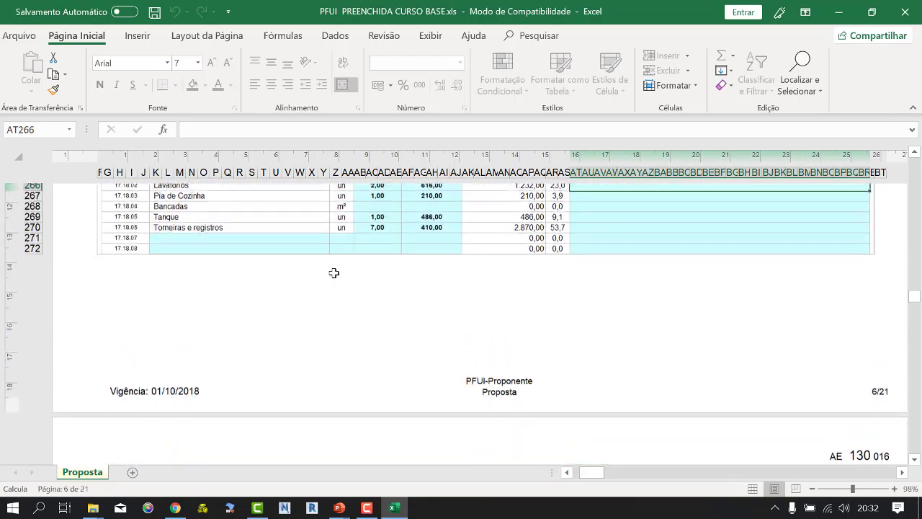
key(Up)
key(Up)
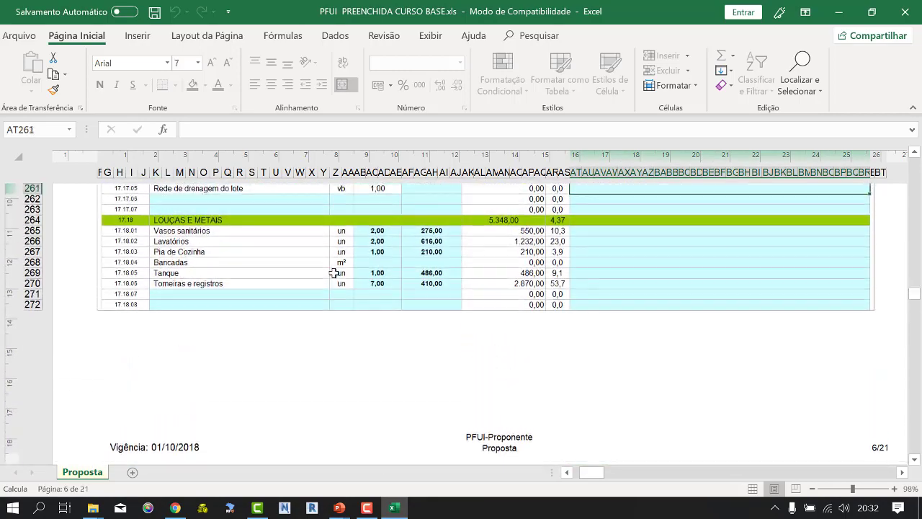
Try a different unit cost for Pia de Cozinha under LOUÇAS E METAIS, and undo the change
click(420, 251)
text(10)
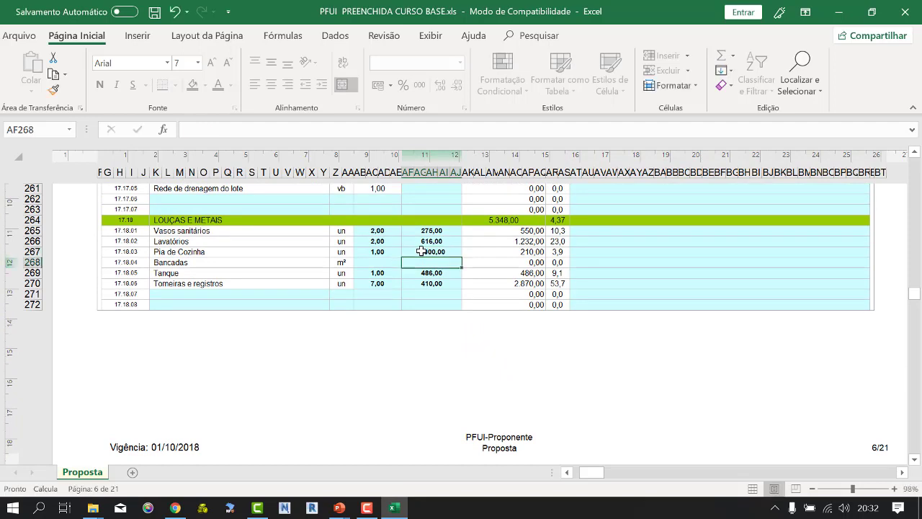
key(Up)
key(Up)
key(Right)
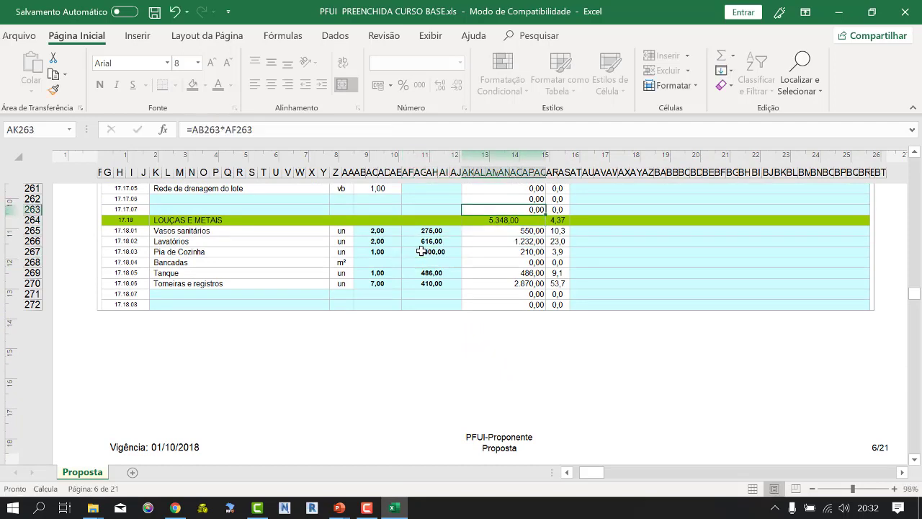
key(ctrl+z)
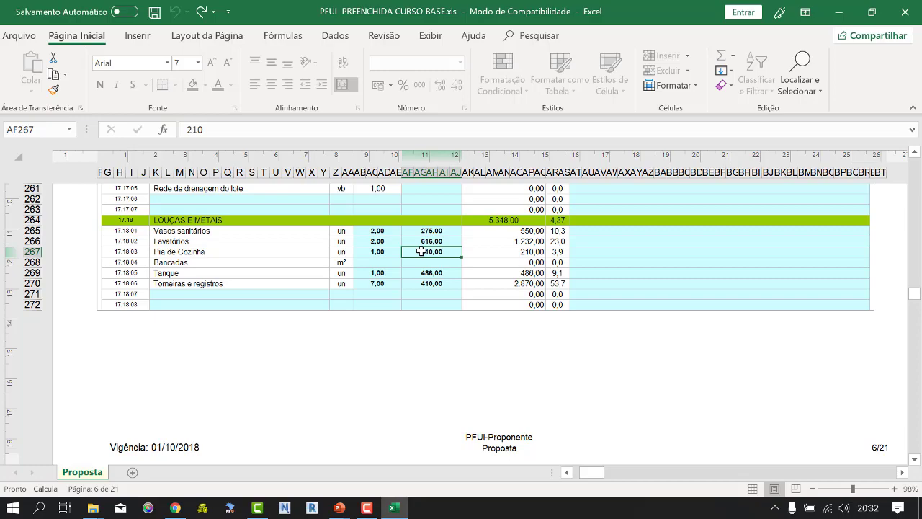
Review the subtotals and item costs from LOUÇAS E METAIS up through the sewage, hydraulic and electrical installation sections
key(Right)
key(Up)
key(Up)
key(Up)
key(Up)
key(Up)
key(Up)
key(Up)
key(Up)
key(Up)
key(Up)
key(Up)
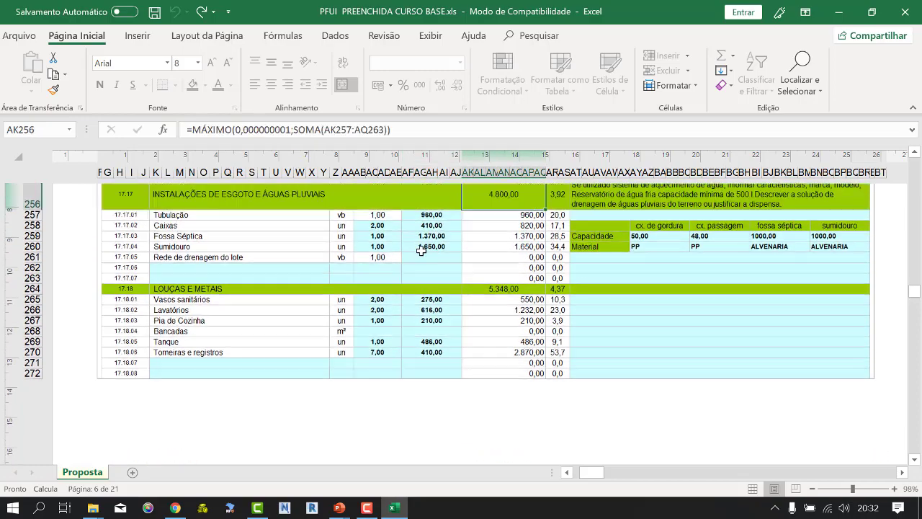
key(Up)
key(Up)
key(Up)
key(Up)
key(Up)
key(Up)
key(Up)
key(Up)
key(Up)
key(Up)
key(Up)
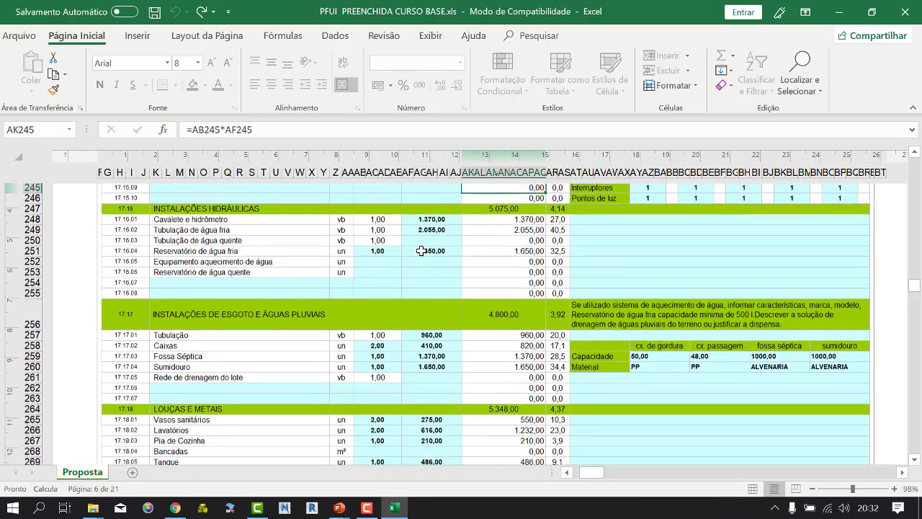
key(Up)
key(Up)
key(Up)
key(Up)
key(Up)
key(Up)
key(Up)
key(Up)
key(Up)
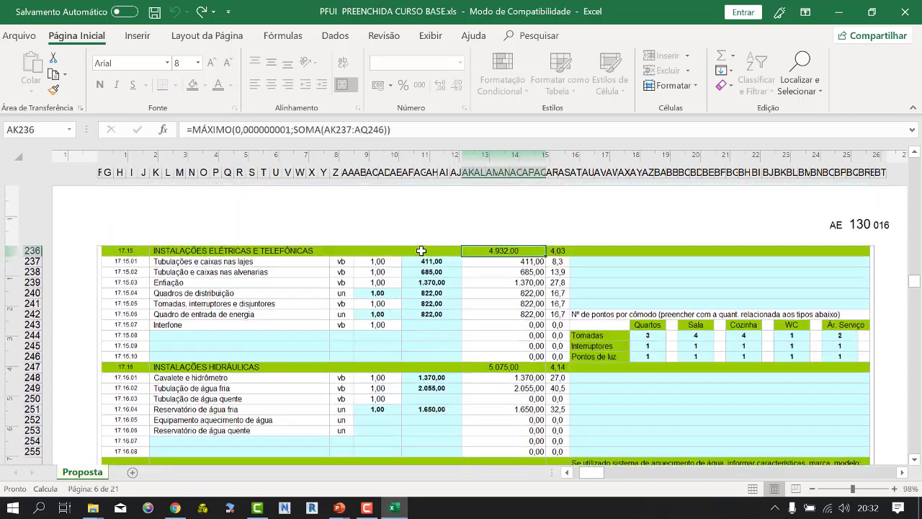
Examine the ACABAMENTOS and PISOS items with their quantities, unit costs and material descriptions
key(Up)
key(Up)
key(Up)
key(Up)
key(Up)
key(Up)
key(Up)
key(Up)
key(Up)
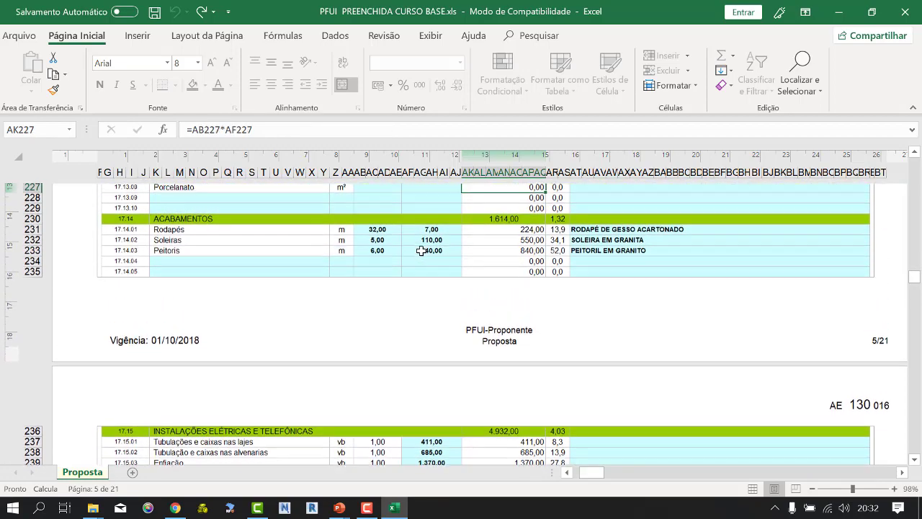
key(Up)
key(Up)
key(Up)
key(Up)
key(Up)
key(Up)
key(Up)
key(Up)
key(Up)
key(Up)
key(Left)
key(Left)
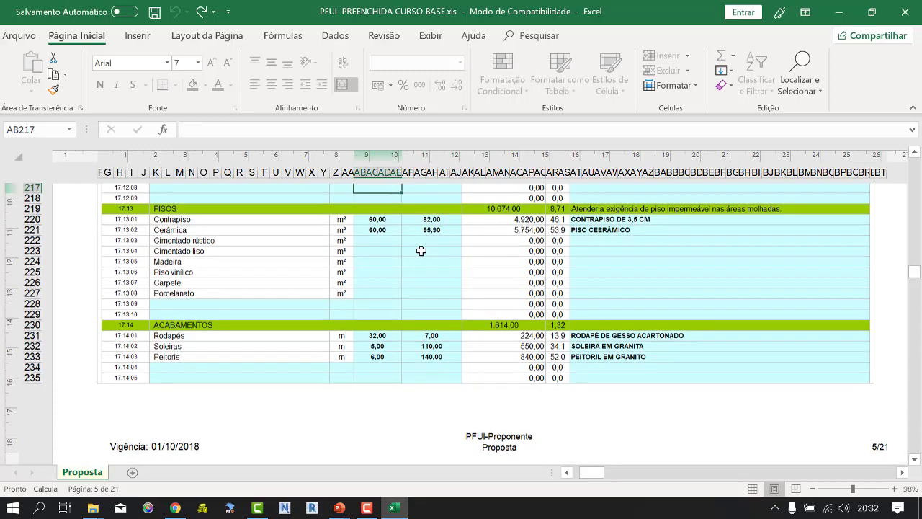
Examine the PINTURA and REVESTIMENTOS EXTERNOS items with their quantities, unit costs and specifications
key(Up)
key(Up)
key(Up)
key(Up)
key(Up)
key(Up)
key(Up)
key(Up)
key(Up)
key(Up)
key(Up)
key(Up)
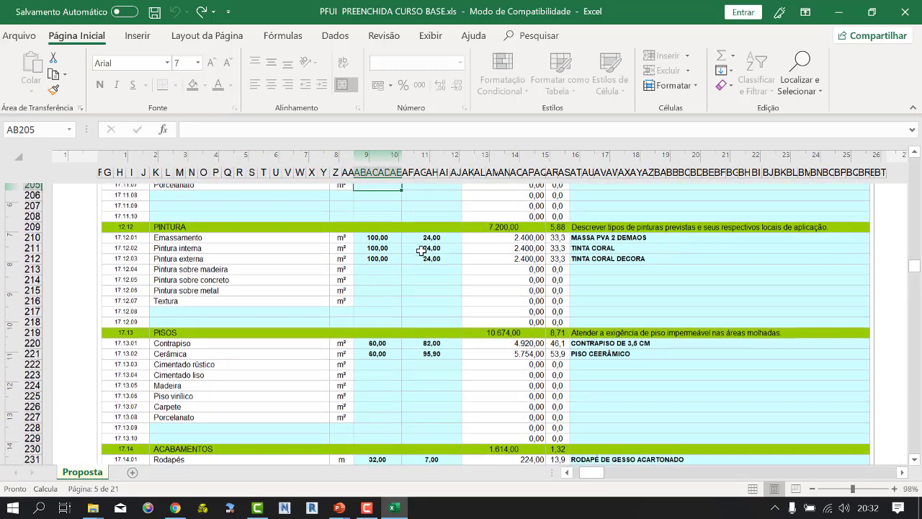
key(Up)
key(Up)
key(Up)
key(Up)
key(Up)
key(Up)
key(Up)
key(Up)
key(Up)
key(Up)
key(Up)
key(Up)
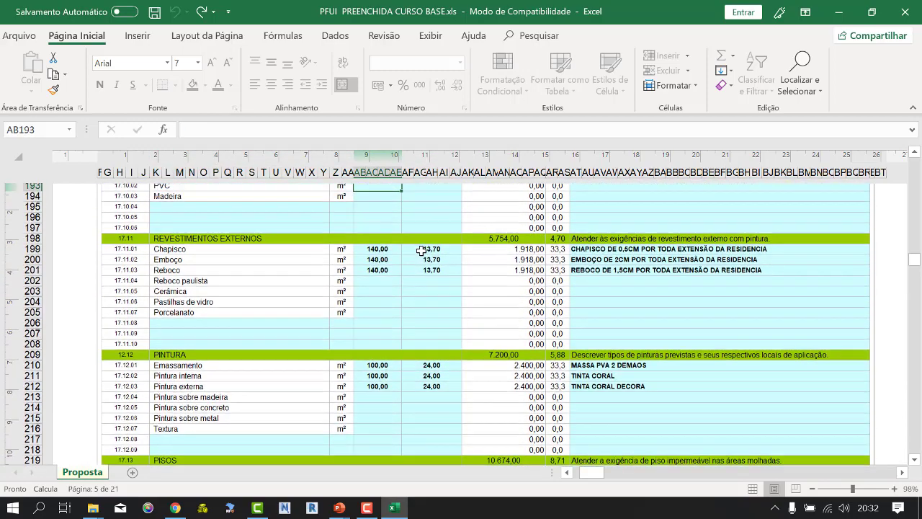
Check the unit cost of Gesso under FORROS
key(Up)
key(Up)
key(Up)
key(Right)
key(Down)
key(Down)
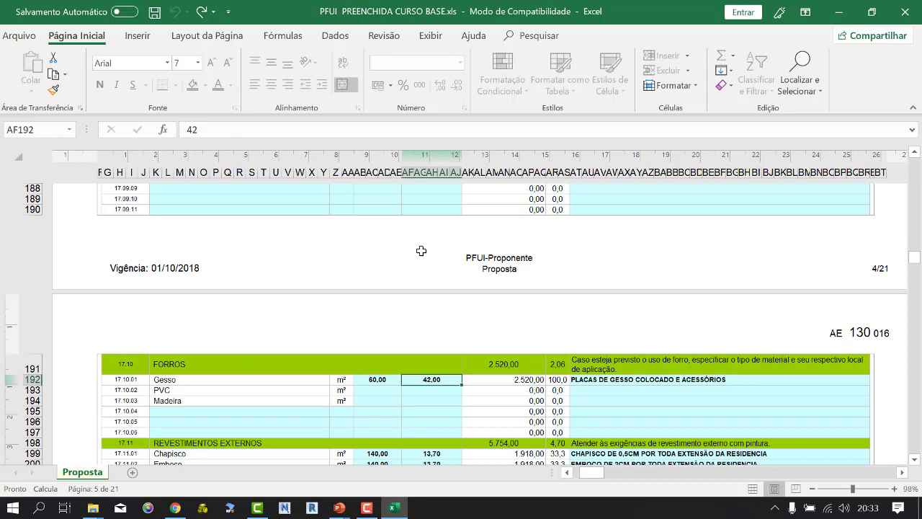
key(Up)
key(Up)
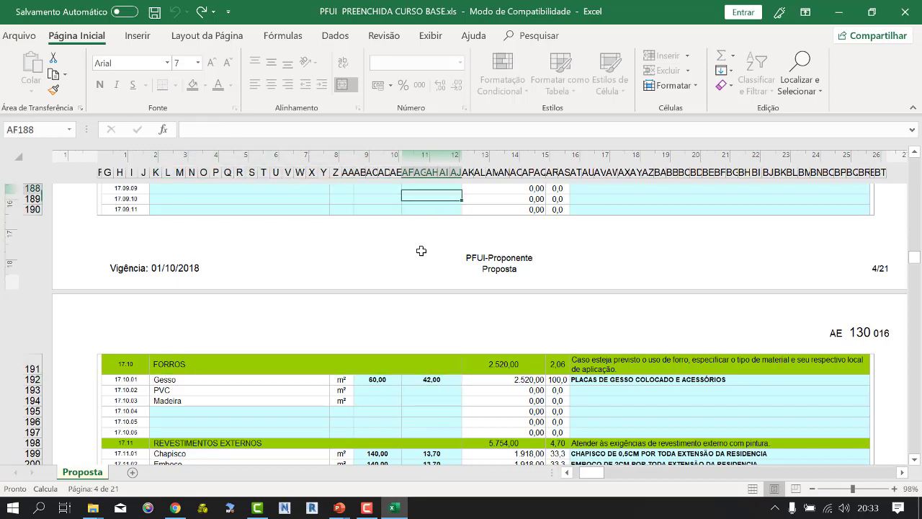
Review the REVESTIMENTOS INTERNOS, IMPERMEABILIZAÇÕES and COBERTURAS sections with their items and unit costs
key(Up)
key(Up)
key(Up)
key(Up)
key(Up)
key(Up)
key(Up)
key(Up)
key(Up)
key(Up)
key(Up)
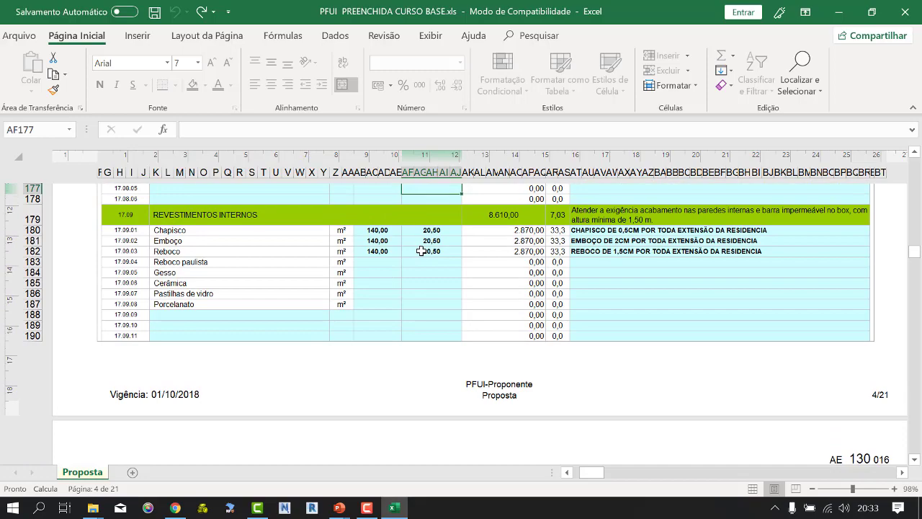
key(Up)
key(Up)
key(Up)
key(Up)
key(Up)
key(Up)
key(Up)
key(Up)
key(Up)
key(Up)
key(Up)
key(Up)
key(Up)
key(Up)
key(Up)
key(Up)
key(Up)
key(Up)
key(Up)
key(Up)
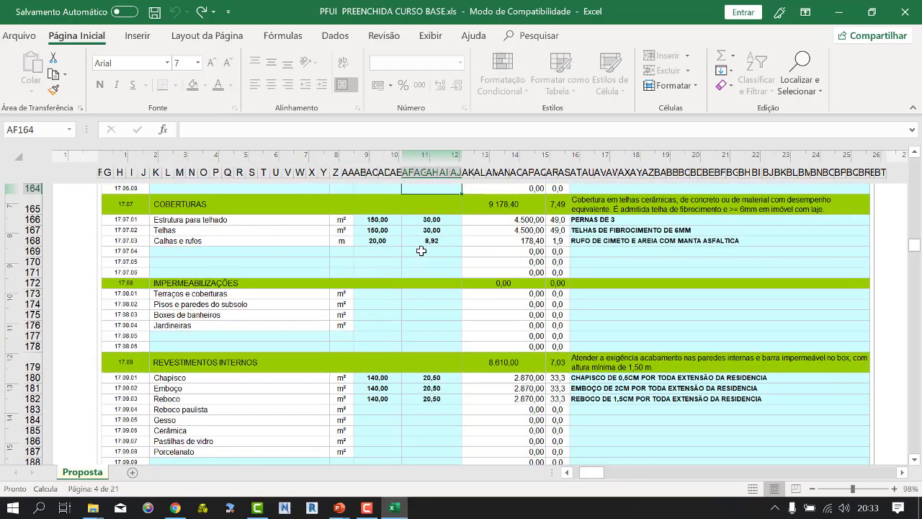
Review the VIDROS E PLÁSTICOS and ESQUADRIAS items with their quantities and unit costs
key(Up)
key(Up)
key(Up)
key(Up)
key(Up)
key(Up)
key(Up)
key(Up)
key(Up)
key(Up)
key(Up)
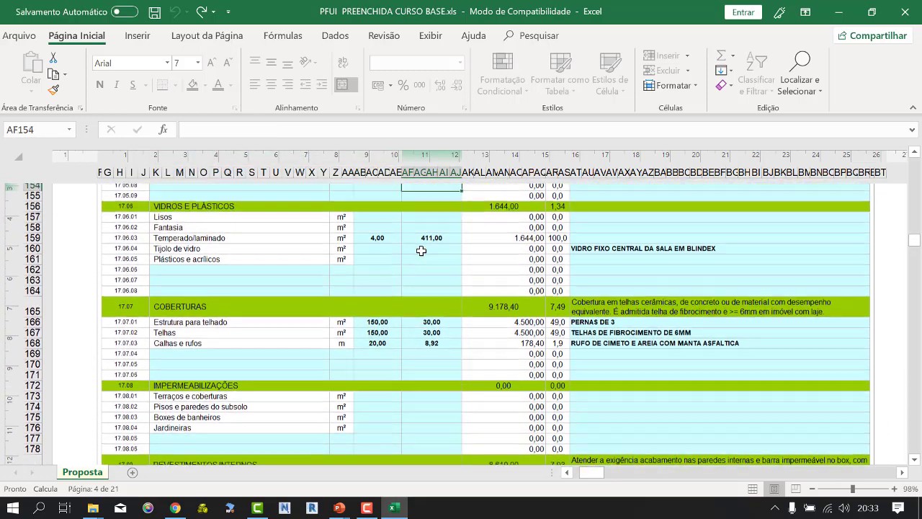
key(Up)
key(Up)
key(Up)
key(Up)
key(Up)
key(Up)
key(Up)
key(Up)
key(Up)
key(Up)
key(Up)
key(Up)
key(Up)
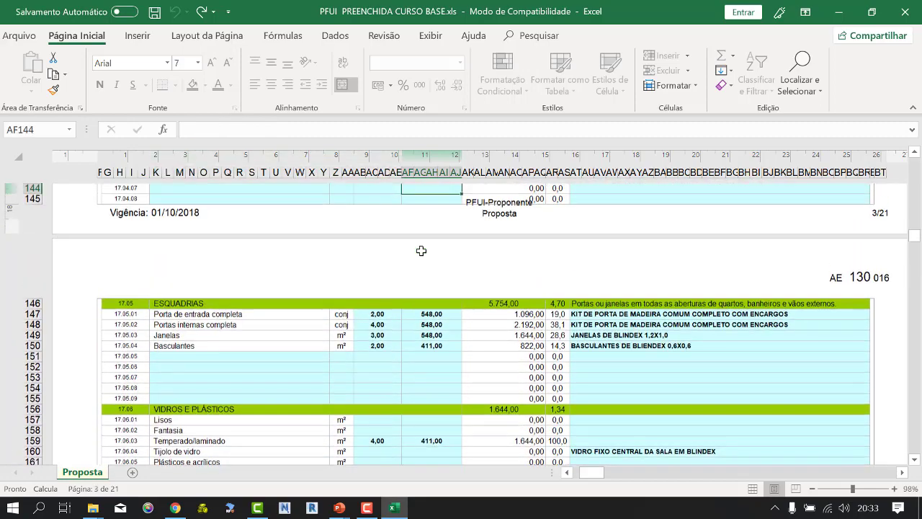
Review the PAREDES E PAINEIS, SUPRAESTRUTURA and foundation items with their unit costs and descriptions
key(Up)
key(Up)
key(Up)
key(Up)
key(Up)
key(Up)
key(Up)
key(Up)
key(Up)
key(Up)
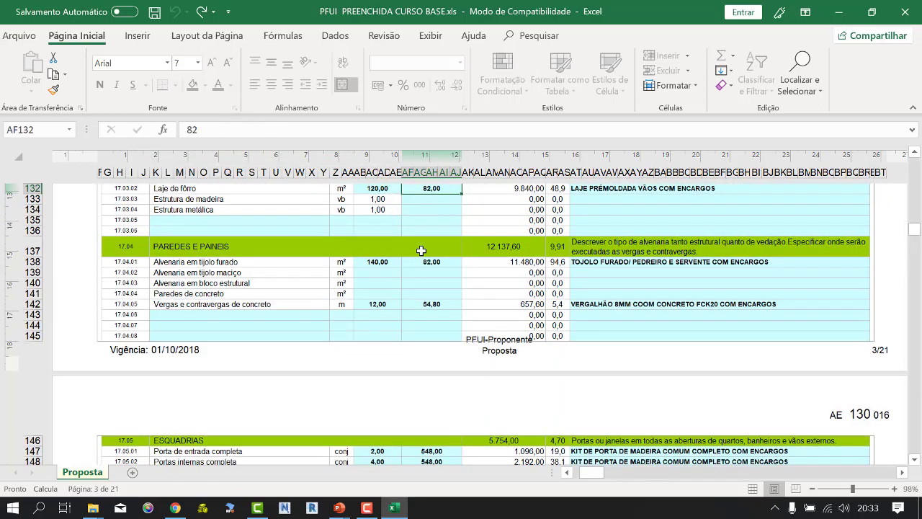
key(Up)
key(Up)
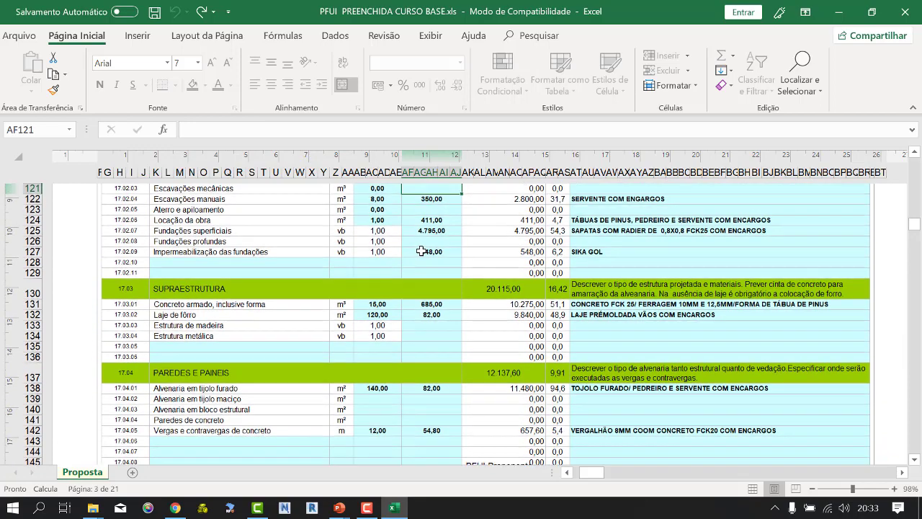
Switch to the File Explorer project folder and open the workbook TABELA MESTRE PFUI (VAZIA) V2.0.xlsx
mouse_move(92, 507)
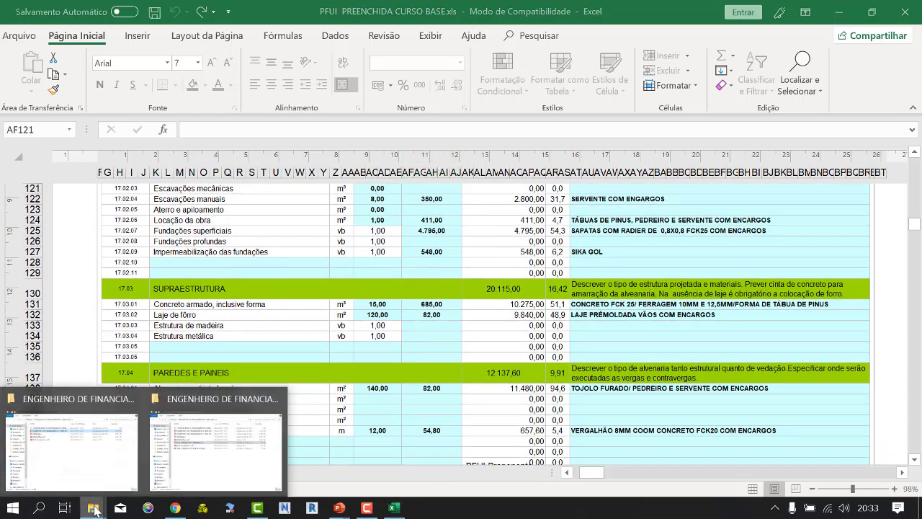
click(204, 459)
double_click(291, 223)
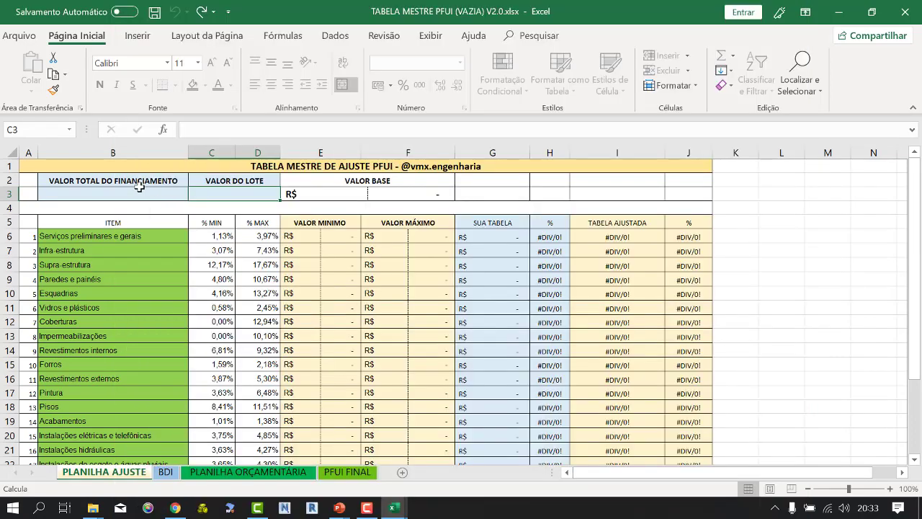
Set VALOR TOTAL DO FINANCIAMENTO to 200000 and VALOR DO LOTE to 40000 in PLANILHA AJUSTE
click(139, 187)
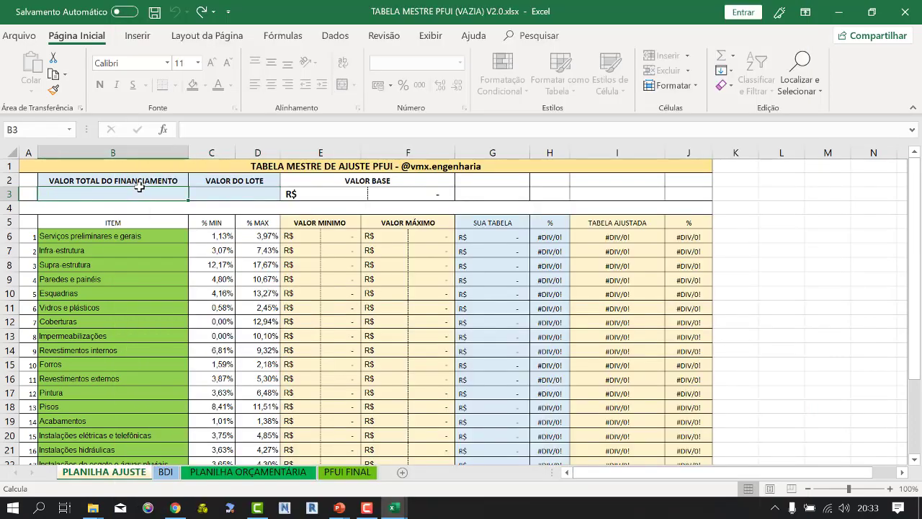
text(200000)
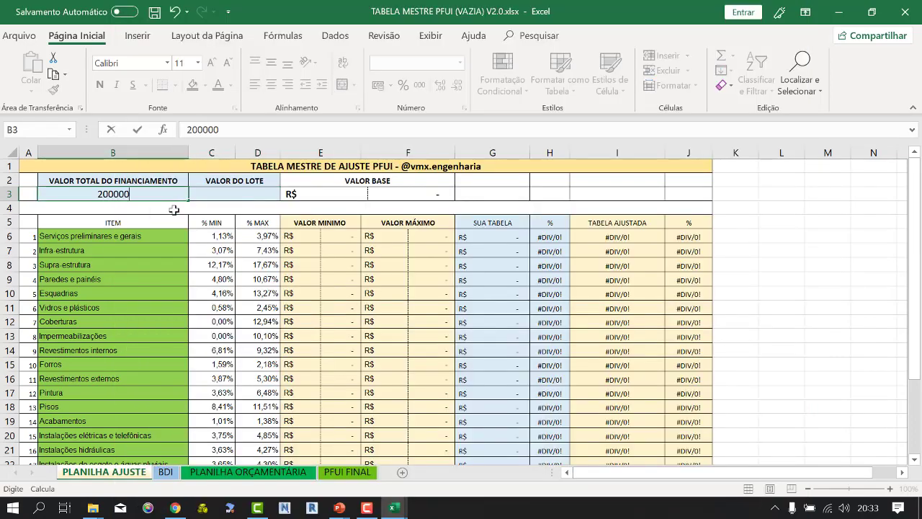
key(Tab)
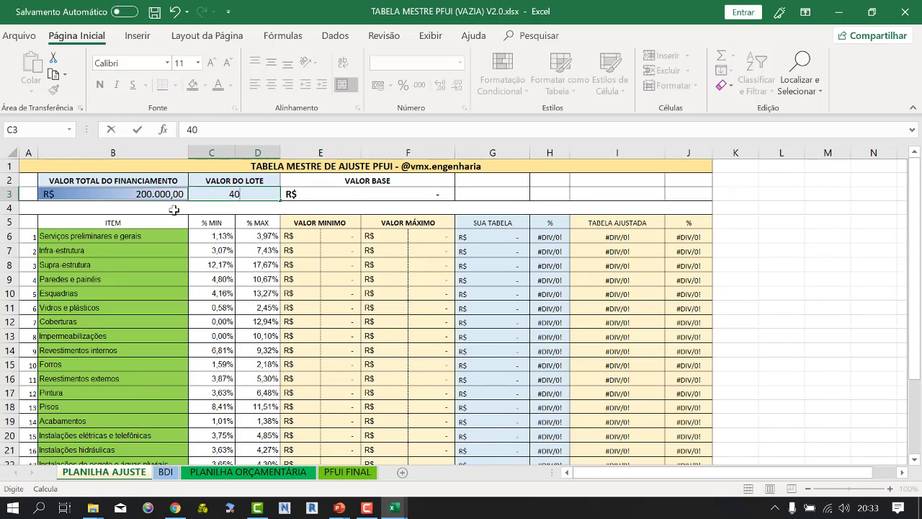
key(ctrl+Return)
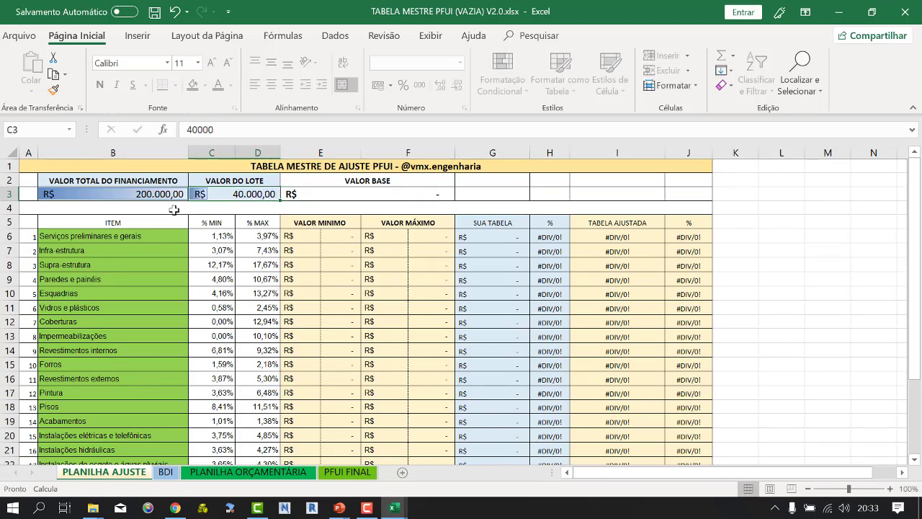
key(Left)
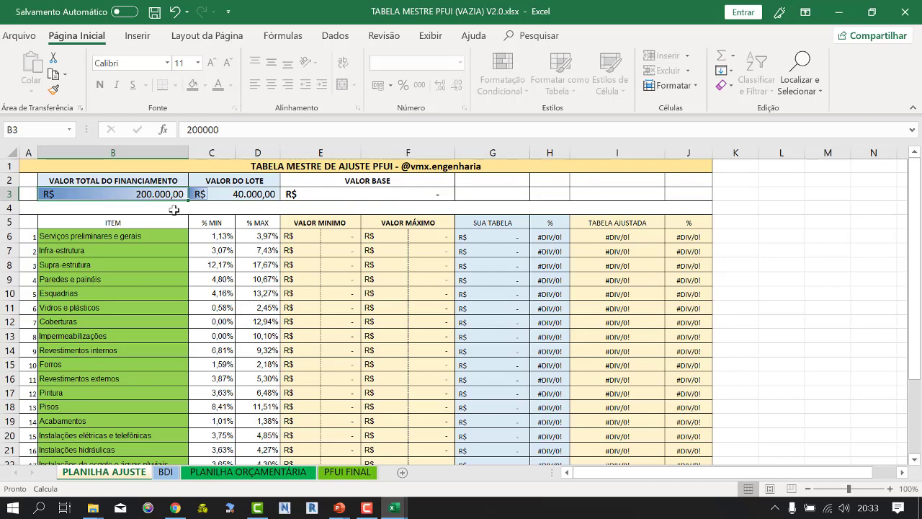
Inspect the VALOR BASE formula and the percentage and value columns for the service items in PLANILHA AJUSTE
key(Right)
key(Right)
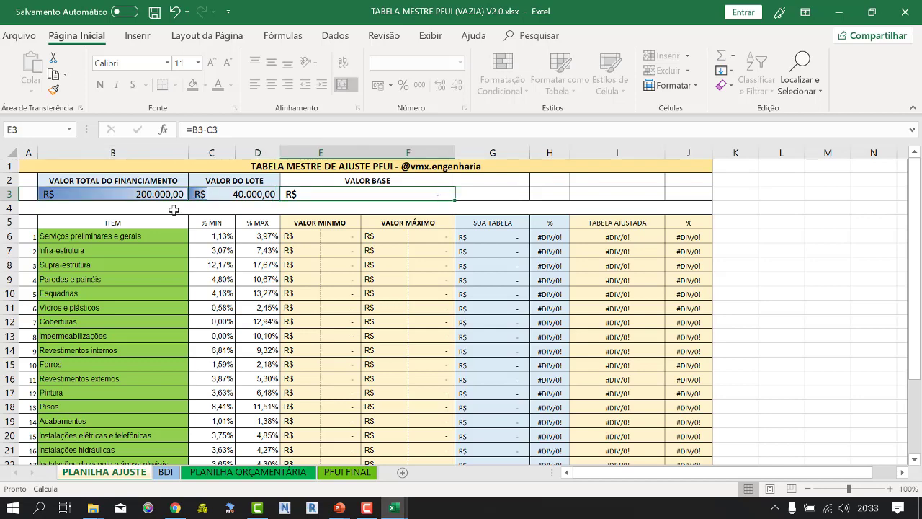
key(Left)
key(Left)
key(Right)
key(Right)
scroll(173, 209, down, 3)
scroll(174, 210, up, 1)
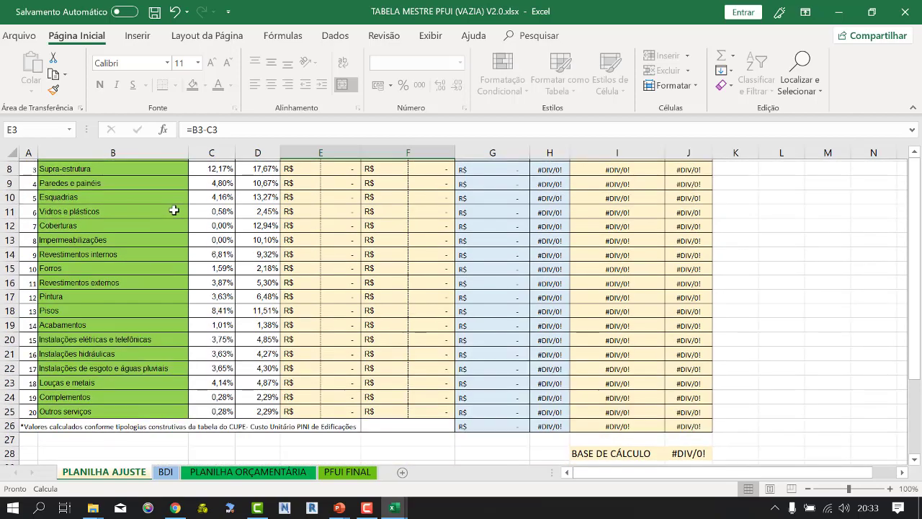
Open the BDI sheet and review its calculation formula and the table of BDI rates
click(164, 472)
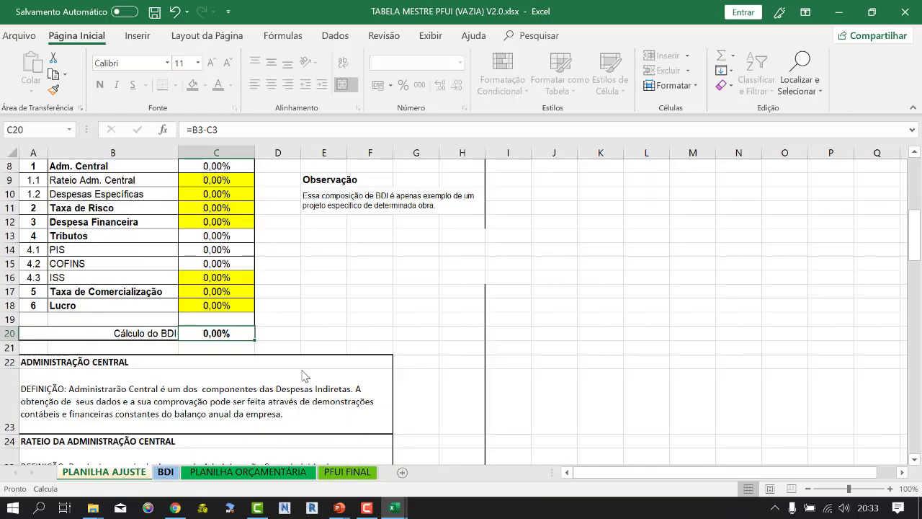
scroll(306, 374, down, 1)
scroll(306, 375, up, 3)
scroll(303, 375, up, 2)
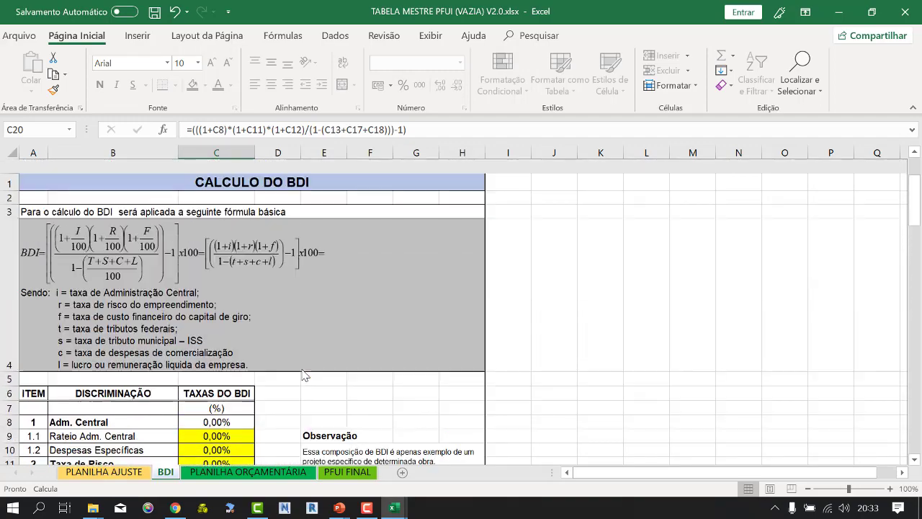
scroll(303, 375, down, 3)
scroll(303, 375, down, 1)
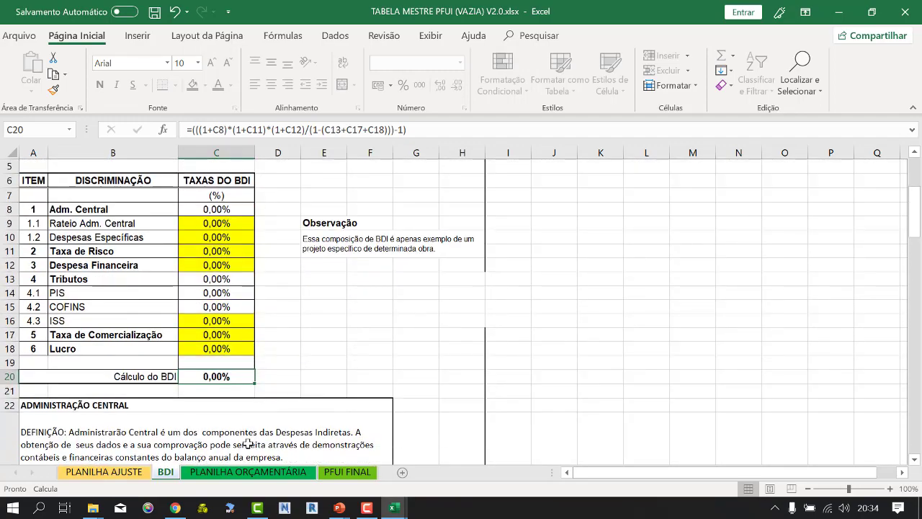
In PLANILHA ORÇAMENTÁRIA, enter quantity 1 and unit cost 4.000,00 for item 17.01.01 under SERVIÇOS PRELIMINARES E GERAIS
click(235, 472)
scroll(410, 271, down, 1)
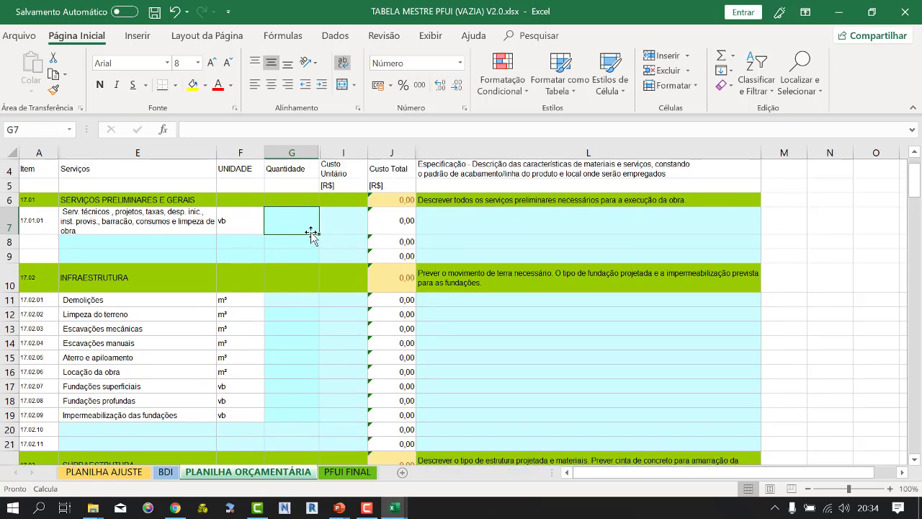
text(1)
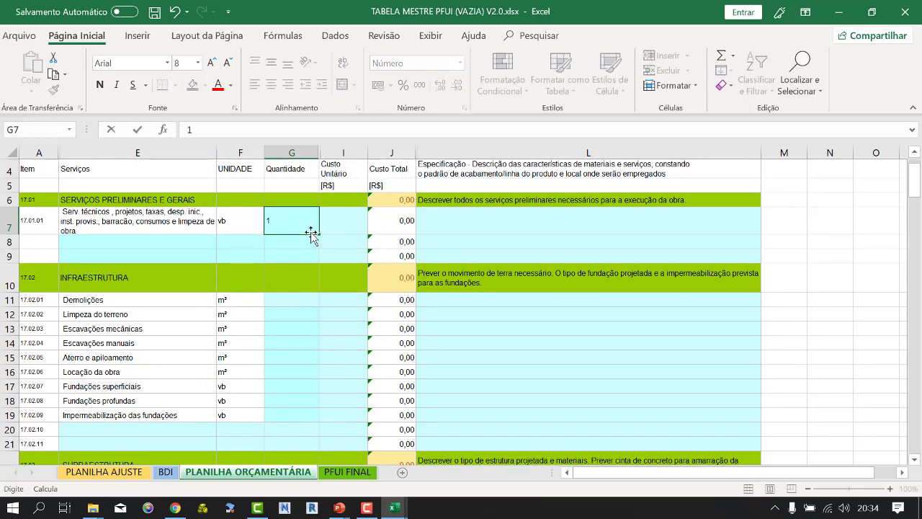
key(Tab)
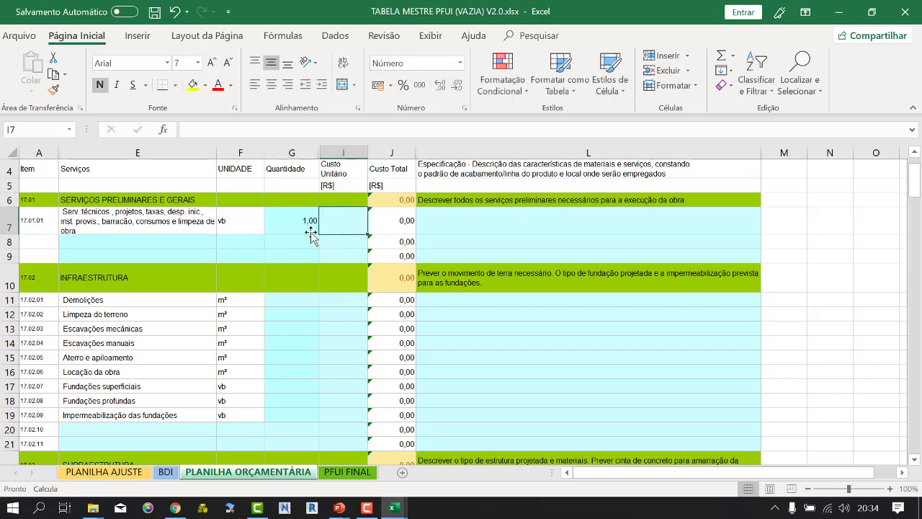
text(400)
key(Down)
Enter quantity 1 and unit cost 2.000,00 for Demolições under INFRAESTRUTURA
key(Down)
key(Down)
key(Down)
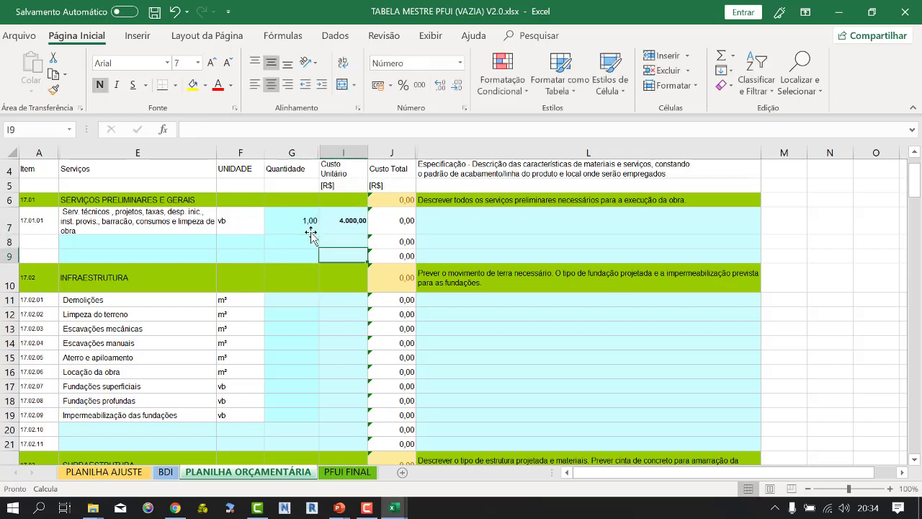
key(Left)
text(1)
key(Tab)
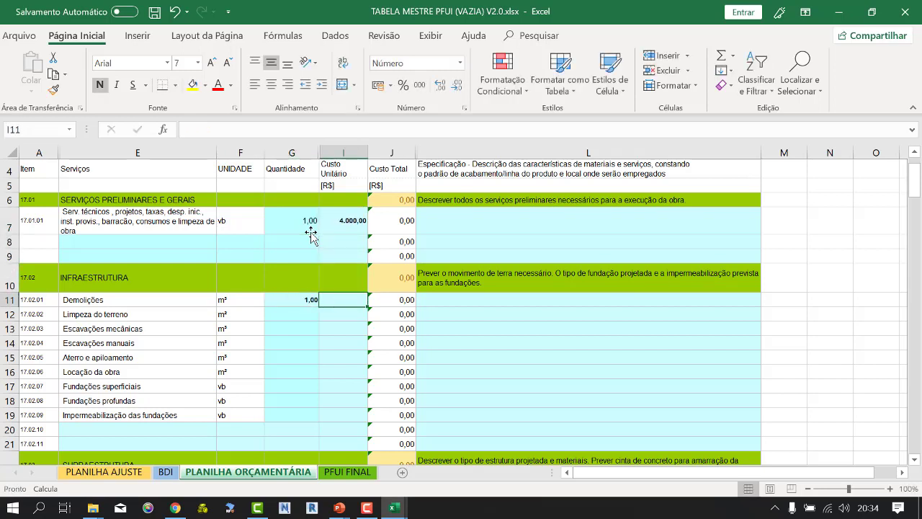
text(2.000,00)
key(Up)
Open the PFUI FINAL sheet and review its service items from SERVIÇOS PRELIMINARES E GERAIS down to the TOTAL row
click(346, 472)
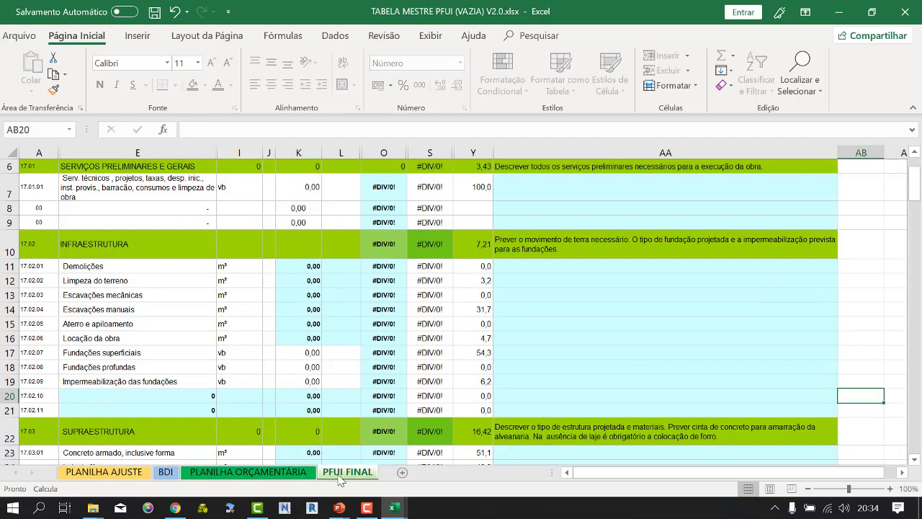
scroll(415, 254, down, 1)
scroll(415, 254, up, 3)
scroll(415, 254, down, 8)
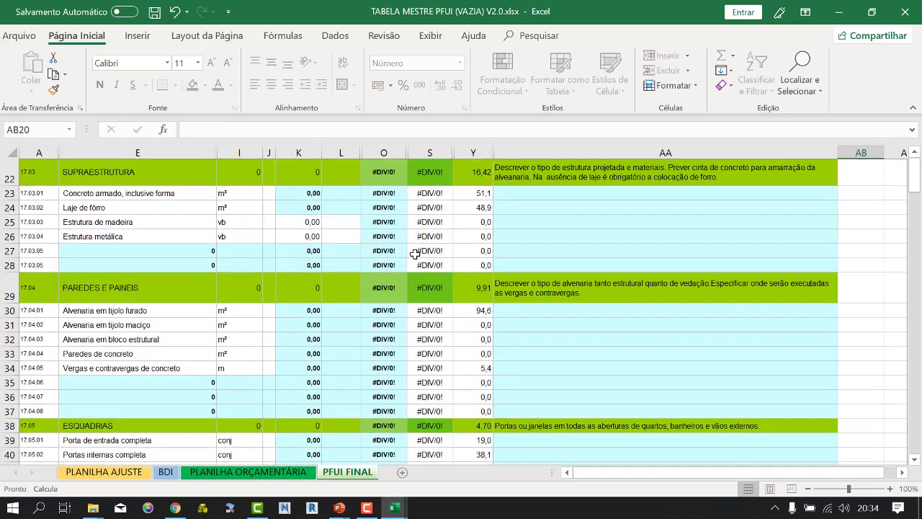
scroll(415, 254, down, 20)
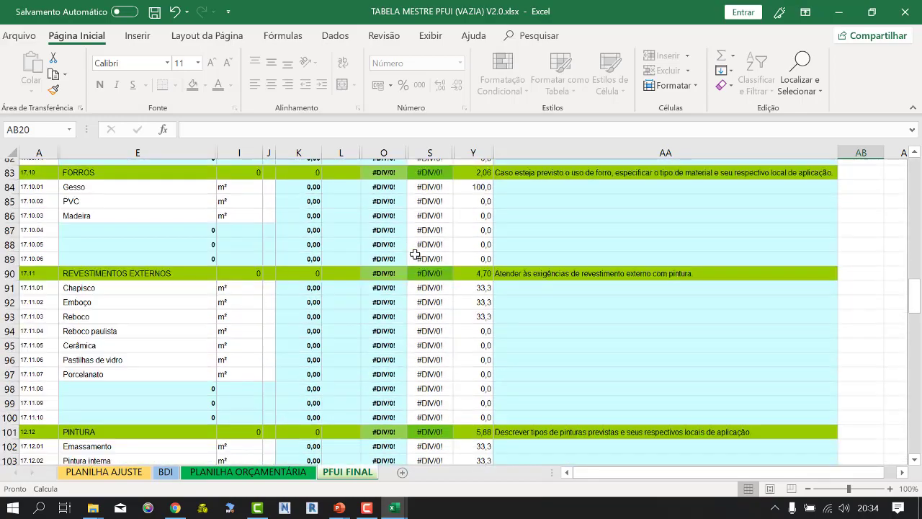
scroll(415, 254, down, 20)
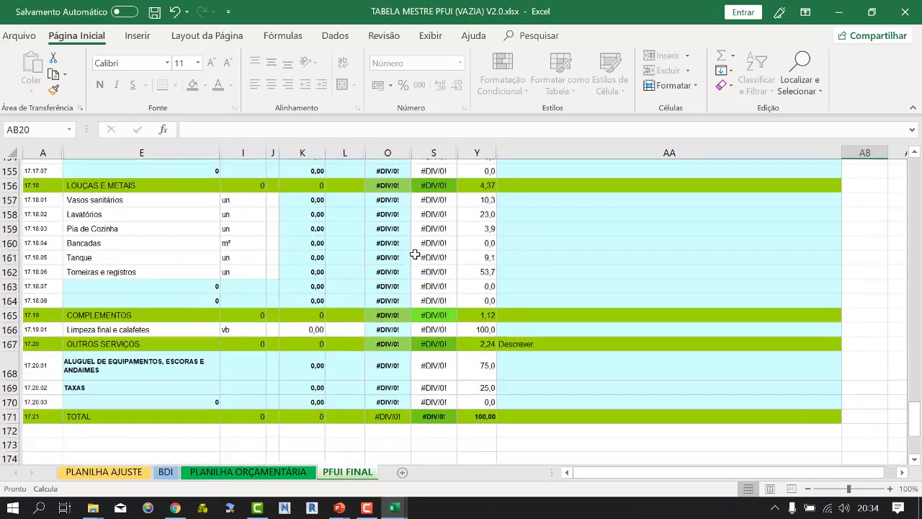
scroll(415, 254, down, 5)
Review PFUI FINAL back up to its BDI header and column titles, including the SUPRAESTRUTURA and PAREDES E PAINEIS groups
scroll(415, 255, up, 20)
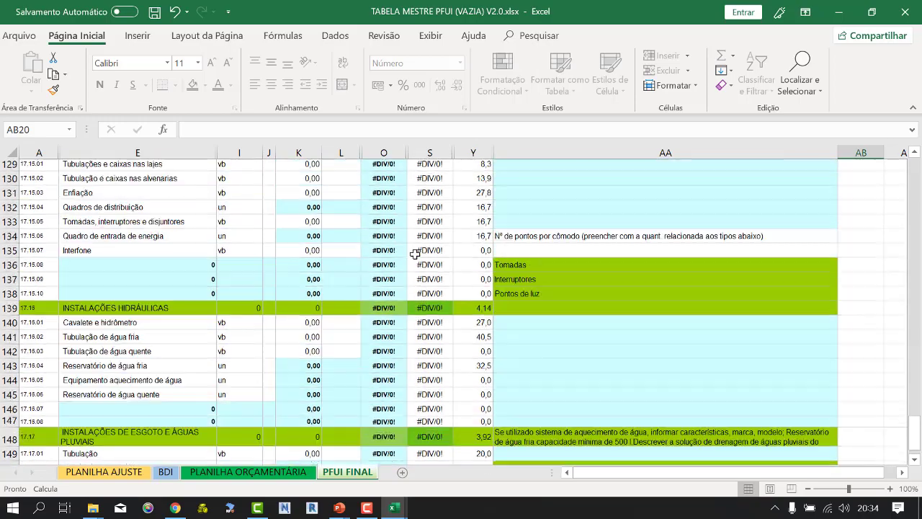
scroll(415, 255, up, 10)
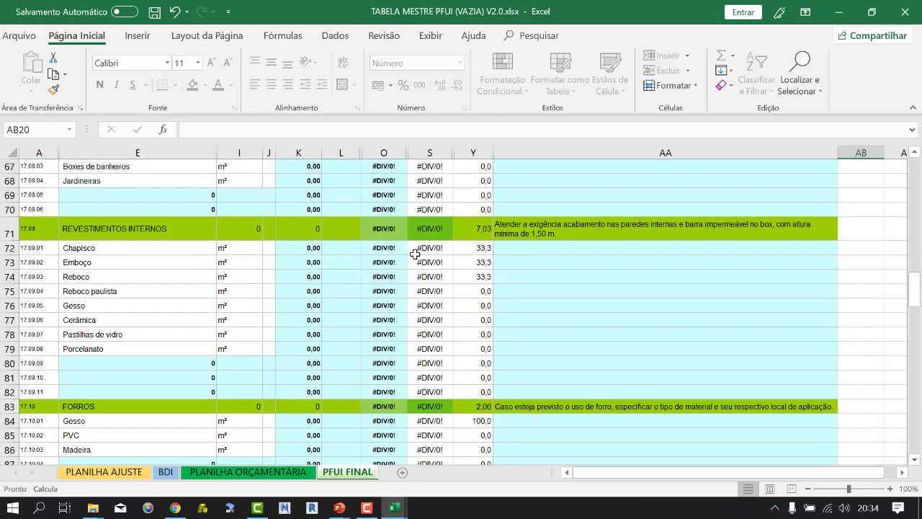
scroll(415, 254, up, 9)
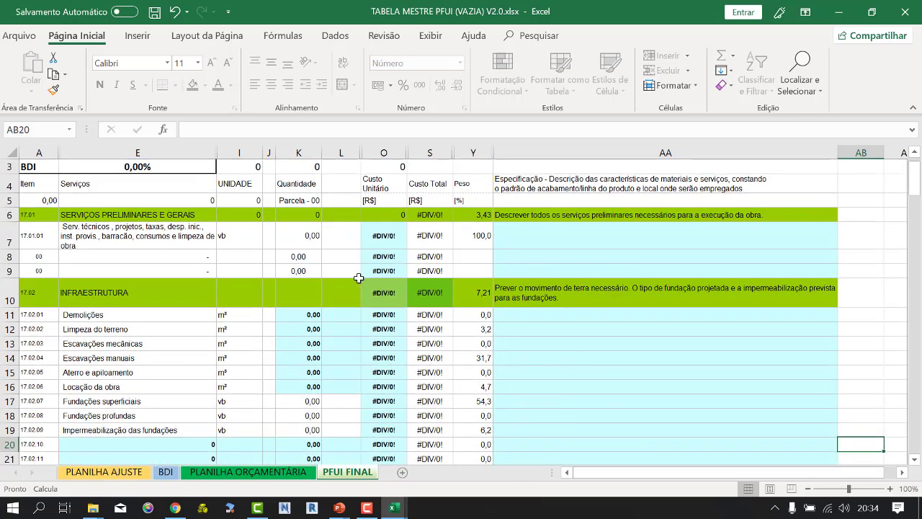
scroll(359, 277, down, 1)
scroll(358, 278, up, 2)
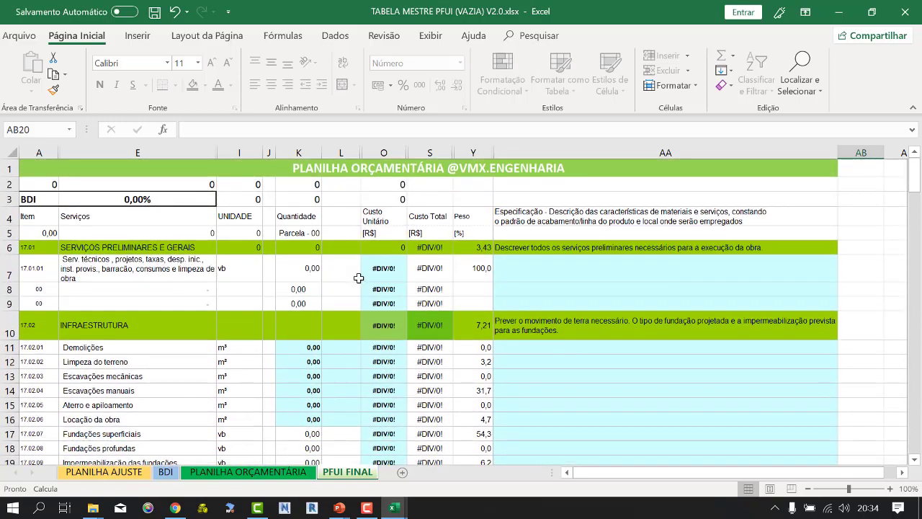
scroll(359, 278, down, 6)
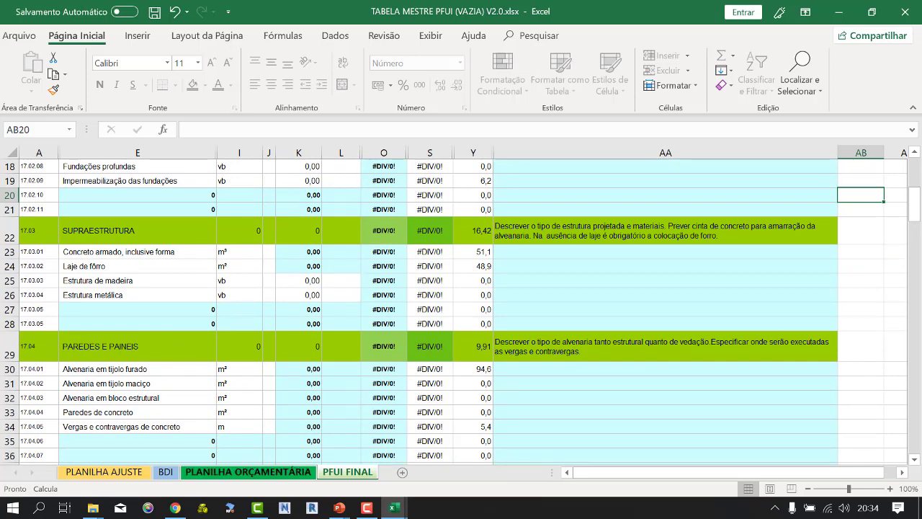
Switch to the workbook PFUI PREENCHIDA CURSO BASE.xls and review its filled items from SUPRAESTRUTURA through REVESTIMENTOS EXTERNOS
click(394, 508)
click(365, 480)
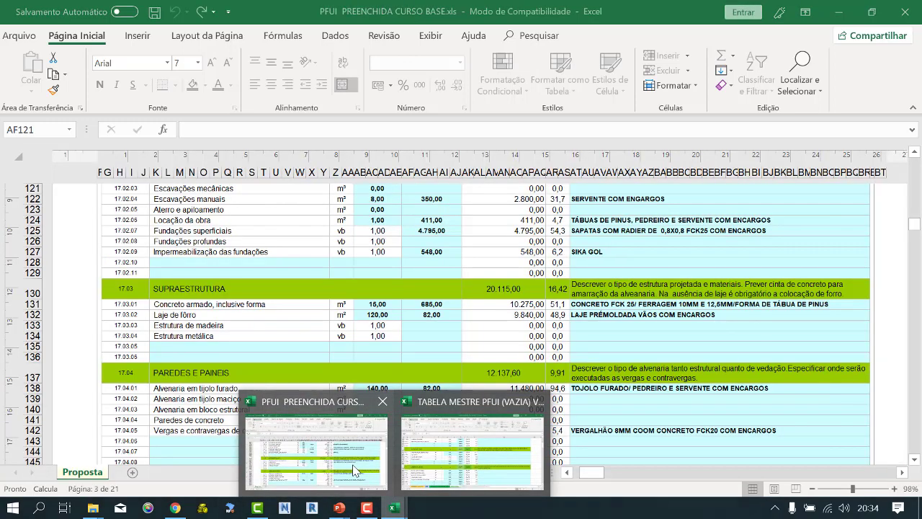
scroll(390, 331, down, 4)
scroll(390, 332, down, 2)
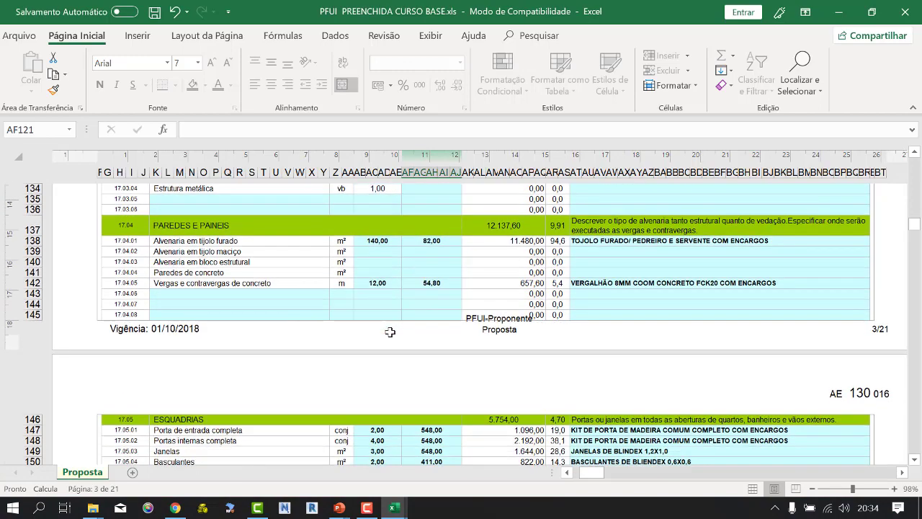
scroll(390, 332, down, 15)
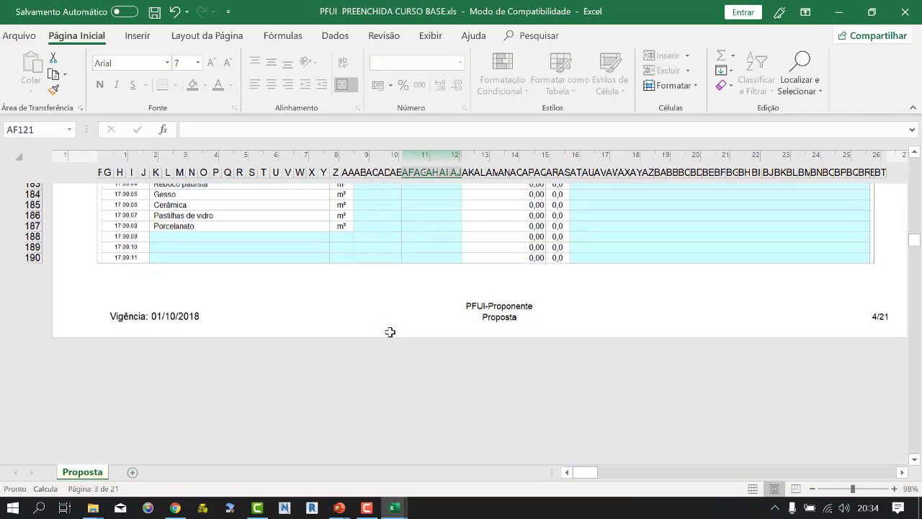
scroll(390, 332, down, 1)
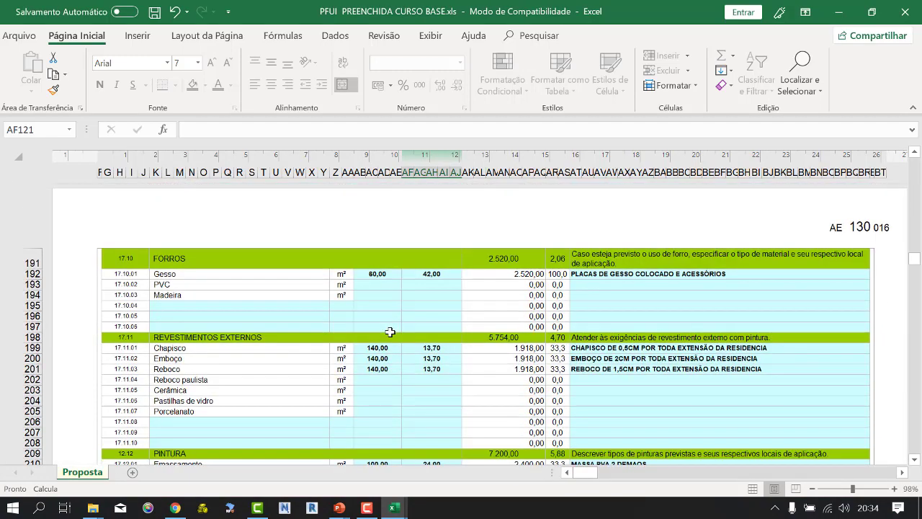
Return to the TABELA MESTRE PFUI (VAZIA) V2.0.xlsx workbook and show the beginning of PLANILHA AJUSTE
mouse_move(395, 510)
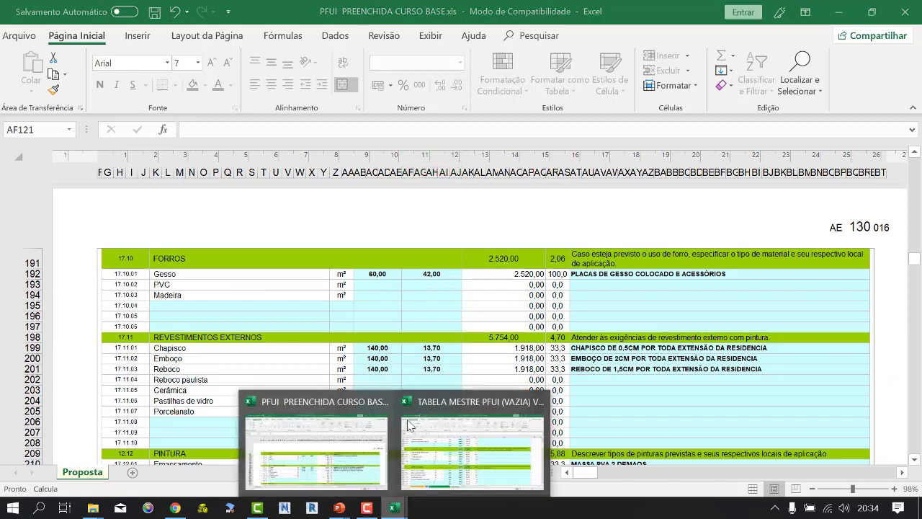
click(448, 449)
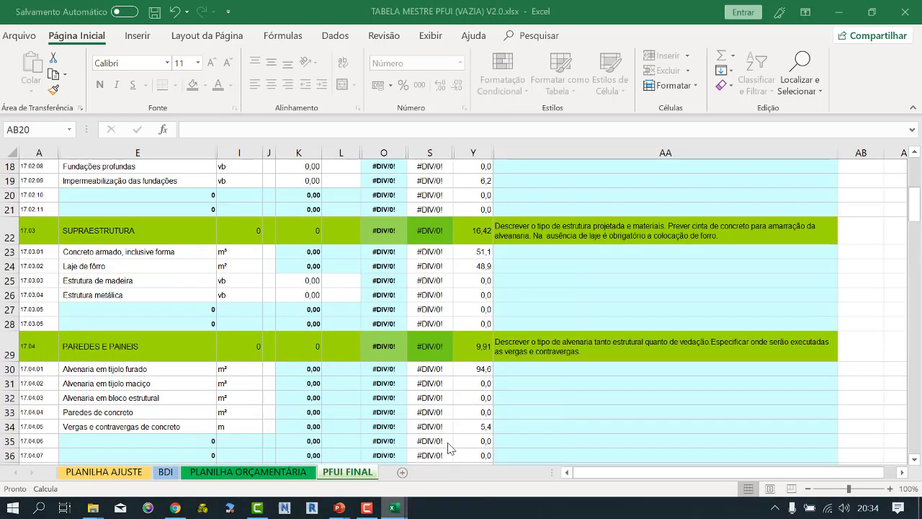
click(119, 474)
scroll(381, 245, up, 2)
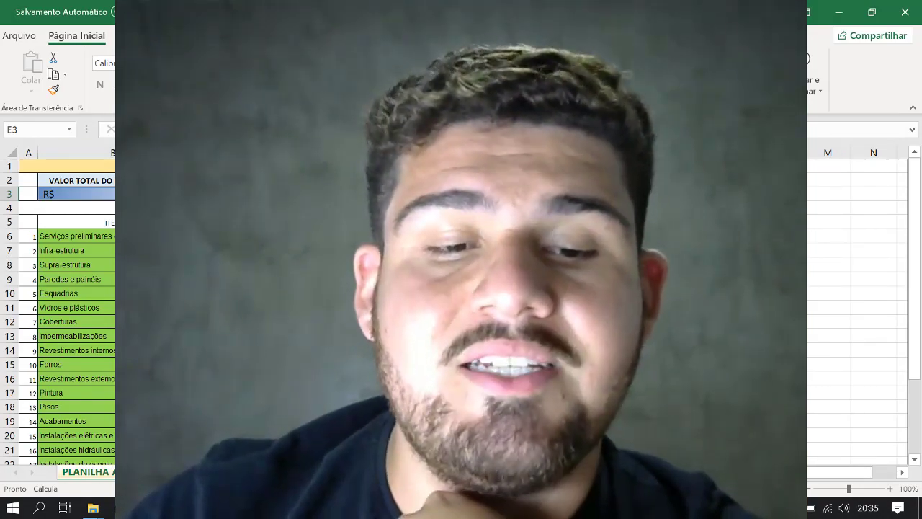
Move through the workbook's sheets to PFUI FINAL and show its header rows
key(ctrl+Page_Down)
key(ctrl+Page_Down)
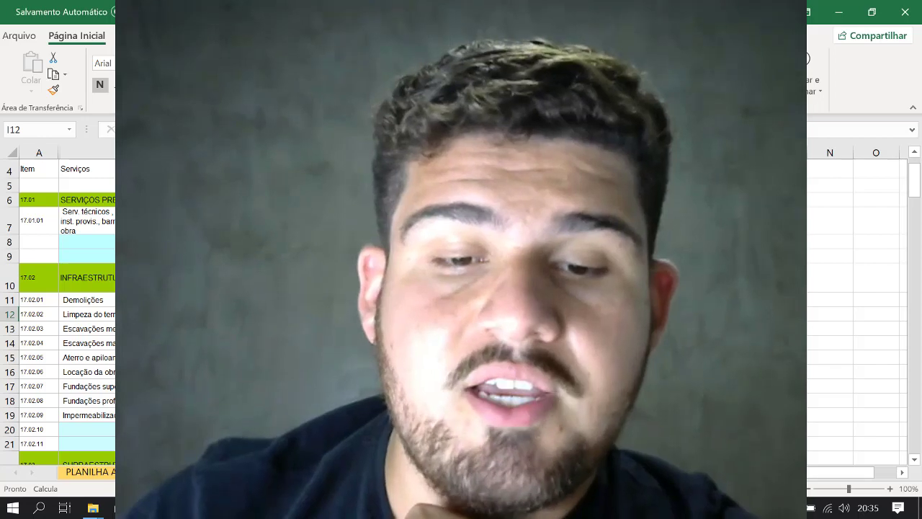
key(ctrl+Page_Down)
scroll(57, 310, up, 6)
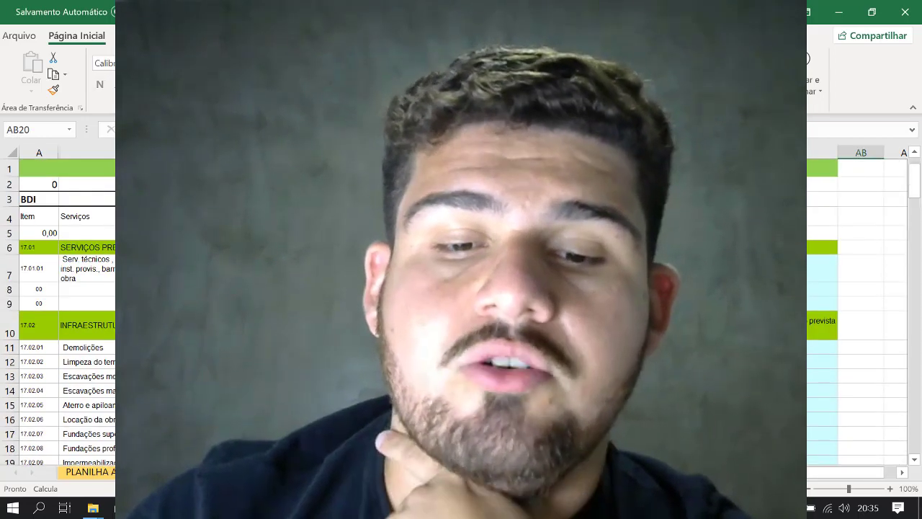
Switch to the completed proposal's Proposta sheet and look over its service items on pages 5 and 6
key(ctrl+Page_Down)
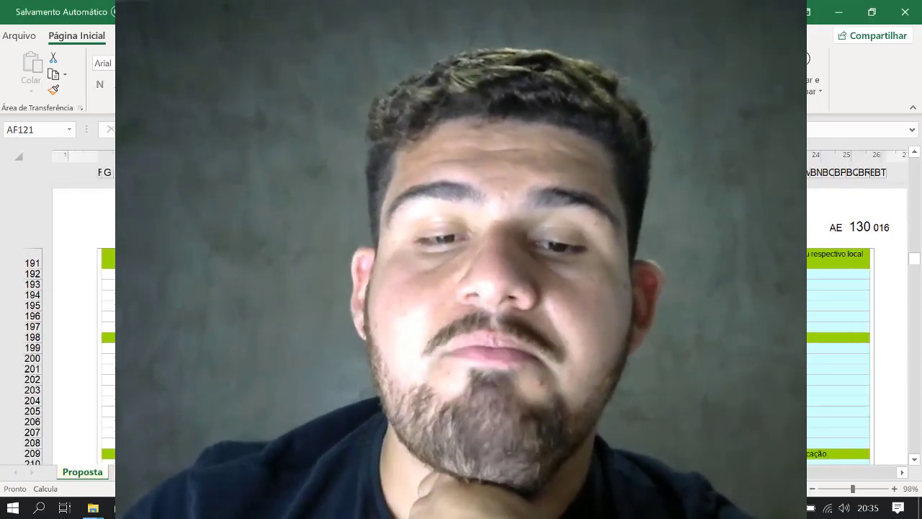
scroll(58, 310, up, 5)
scroll(72, 309, down, 5)
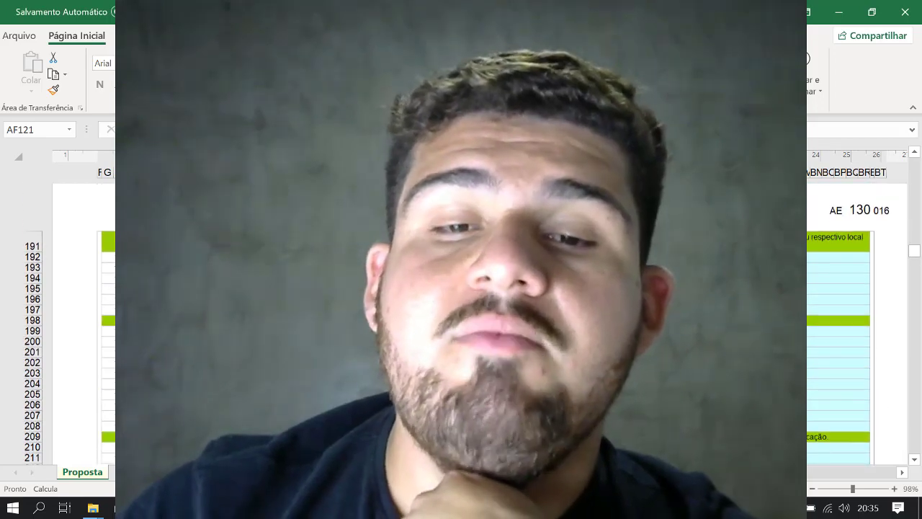
scroll(72, 310, down, 10)
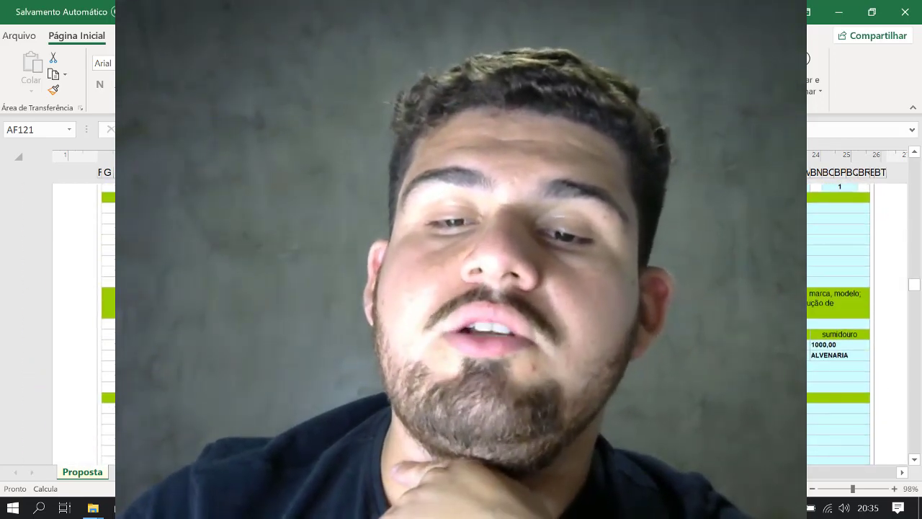
scroll(72, 310, down, 10)
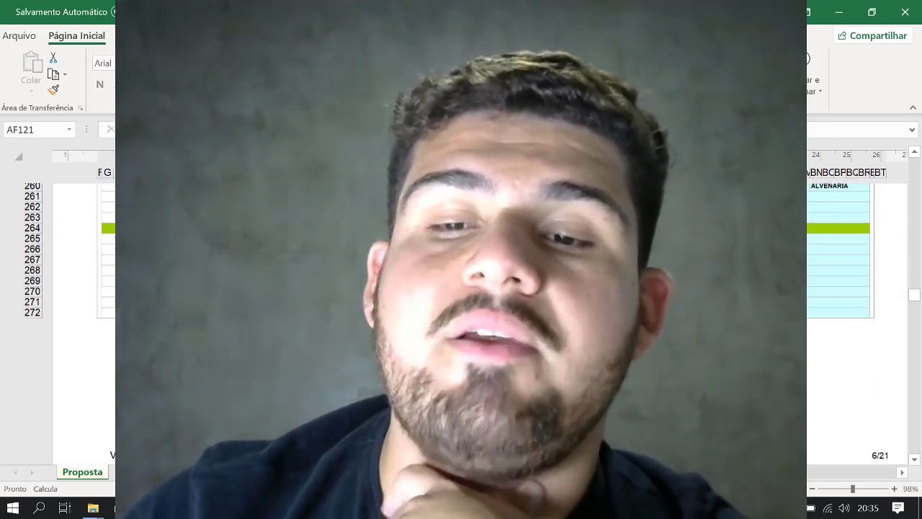
scroll(72, 310, down, 5)
scroll(72, 309, up, 15)
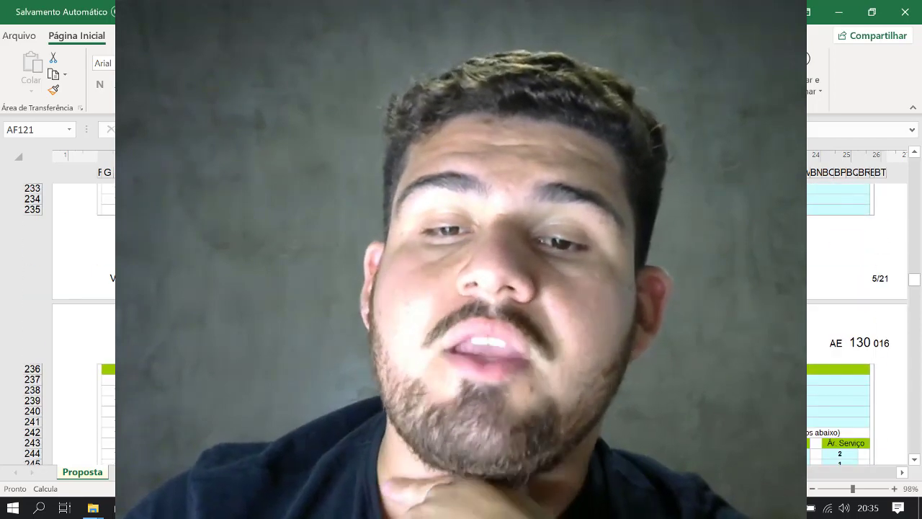
scroll(73, 310, up, 10)
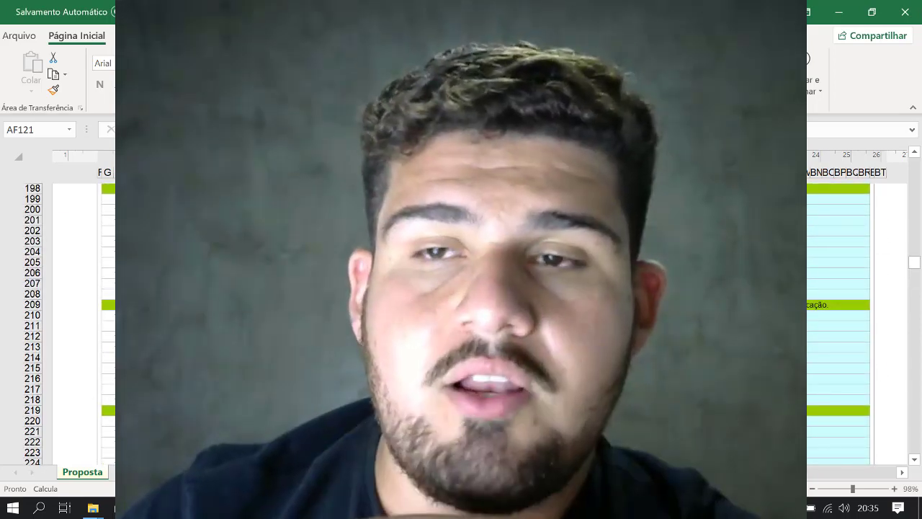